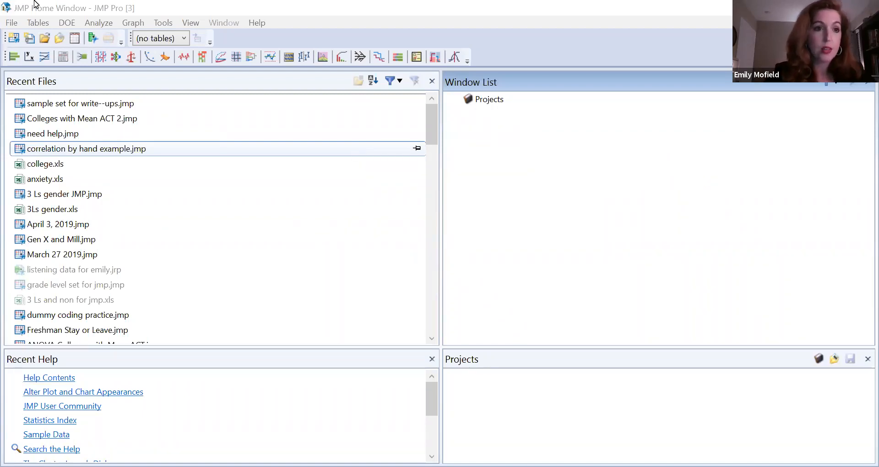
Review the general options in the program preferences and close them without changes.
left_click(8, 27)
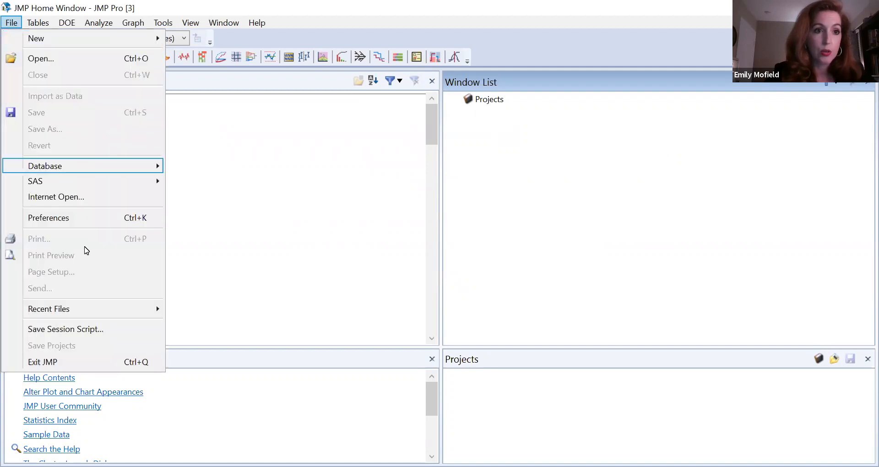
left_click(102, 222)
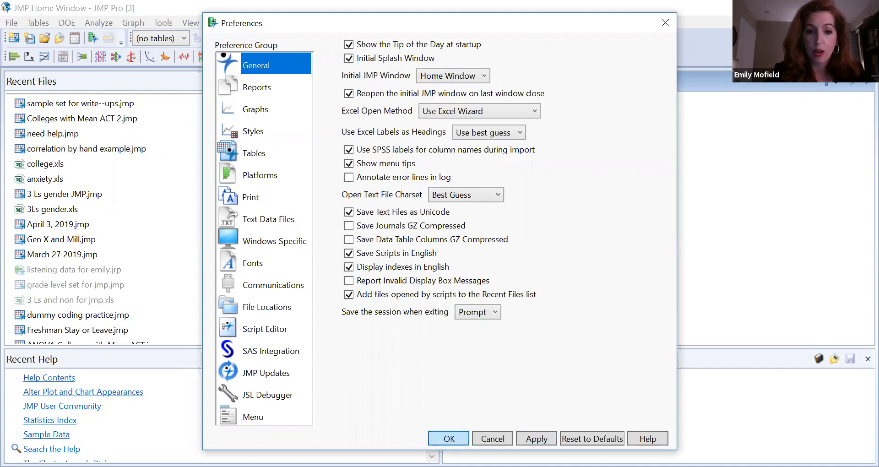
left_click(449, 439)
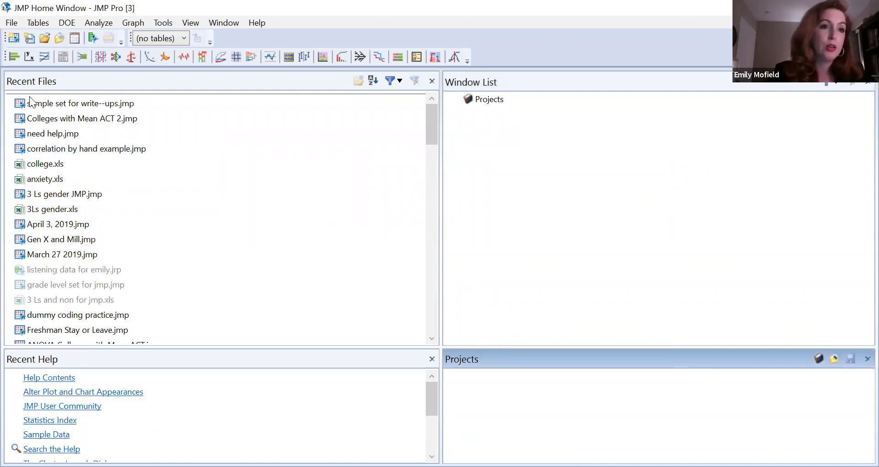
Create a new blank data table.
left_click(12, 22)
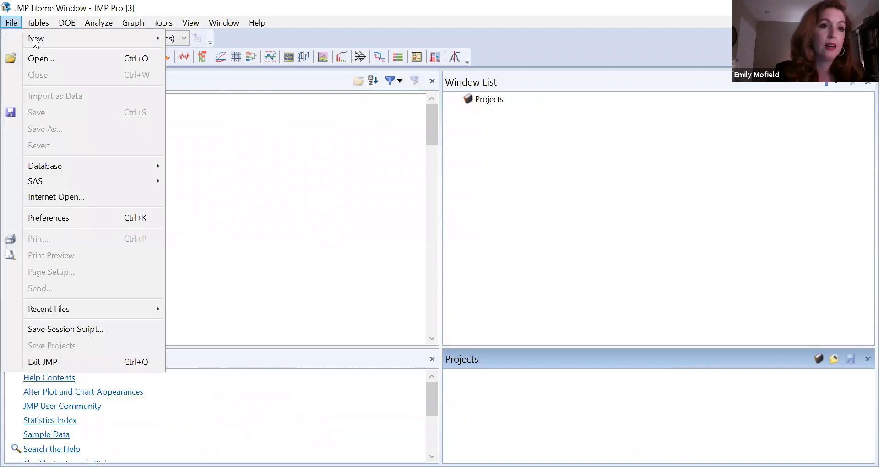
mouse_move(35, 36)
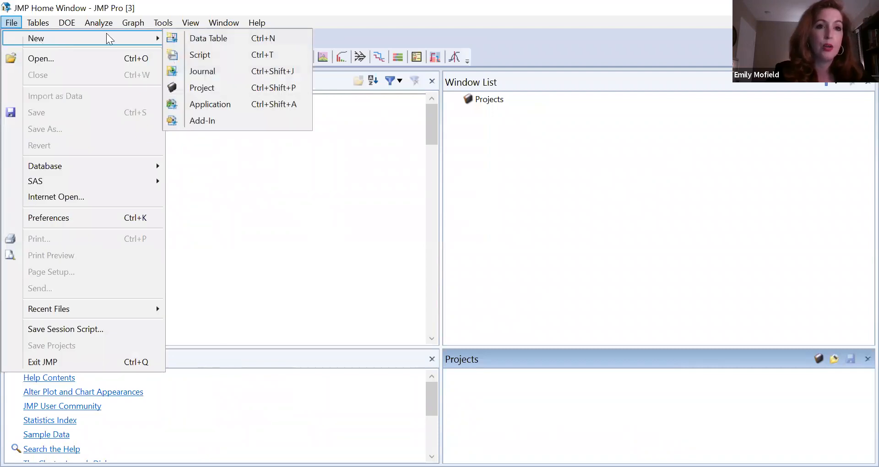
left_click(200, 39)
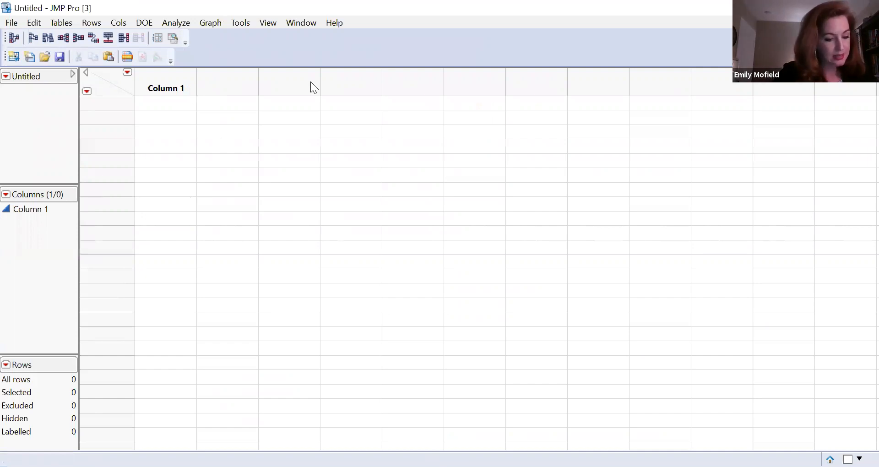
Browse the Sample Data Index and expand the Psychology and Social Science category to see its sample files.
left_click(340, 25)
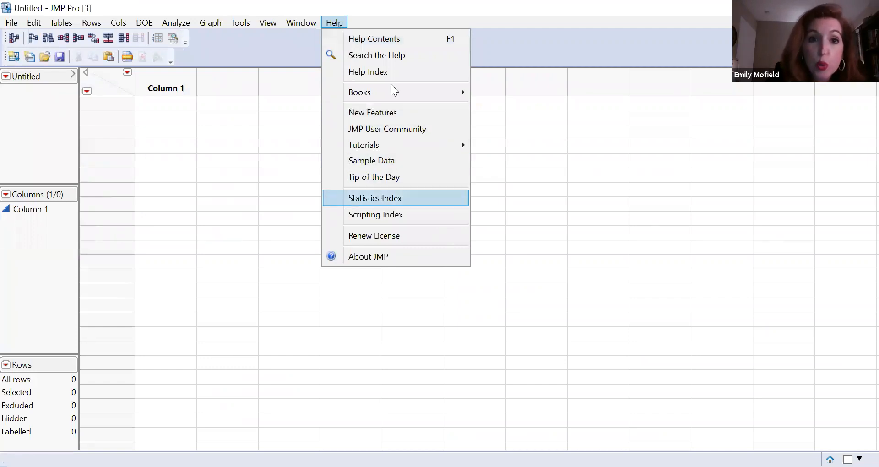
left_click(389, 159)
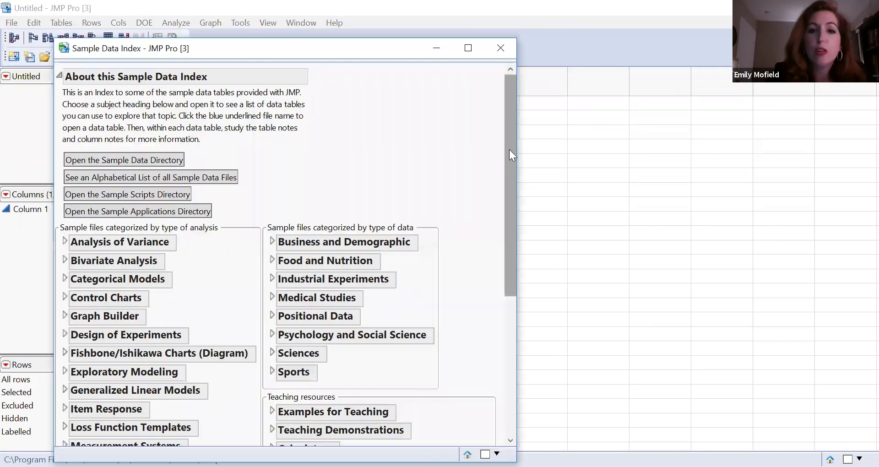
scroll(489, 233, "down", 5)
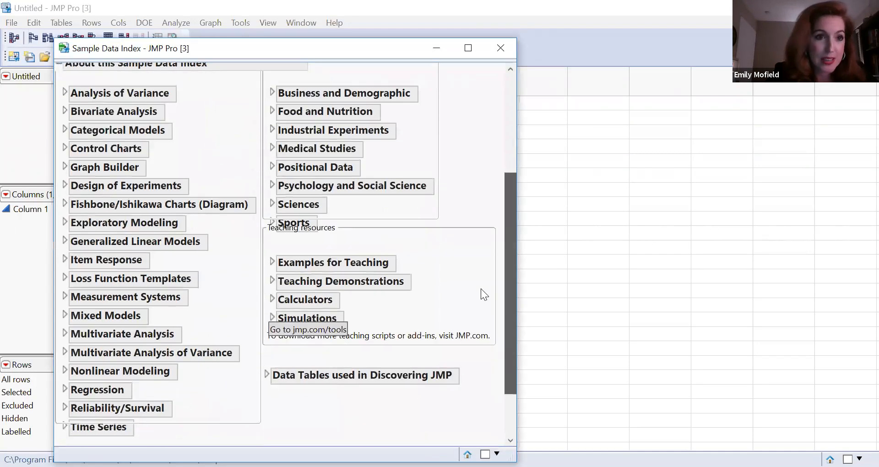
scroll(489, 265, "up", 1)
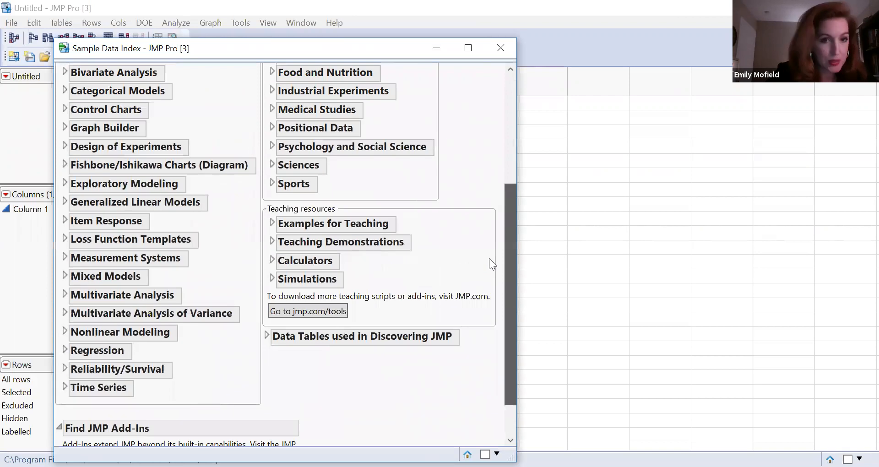
scroll(491, 234, "up", 1)
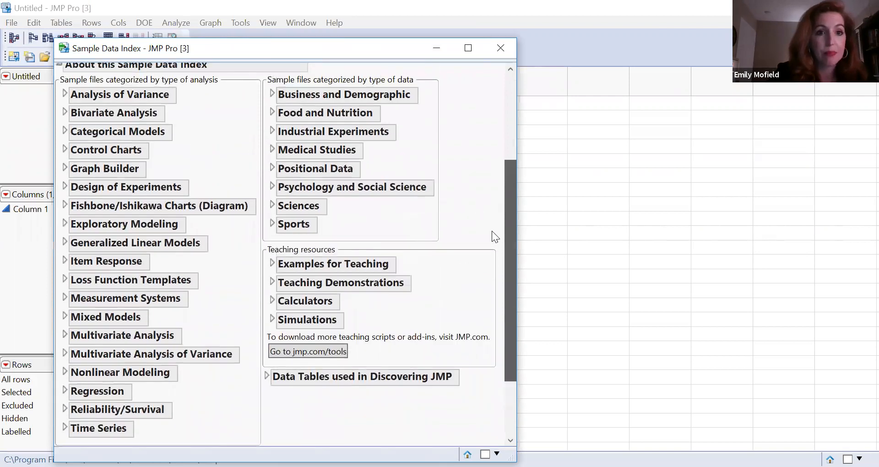
scroll(493, 227, "up", 1)
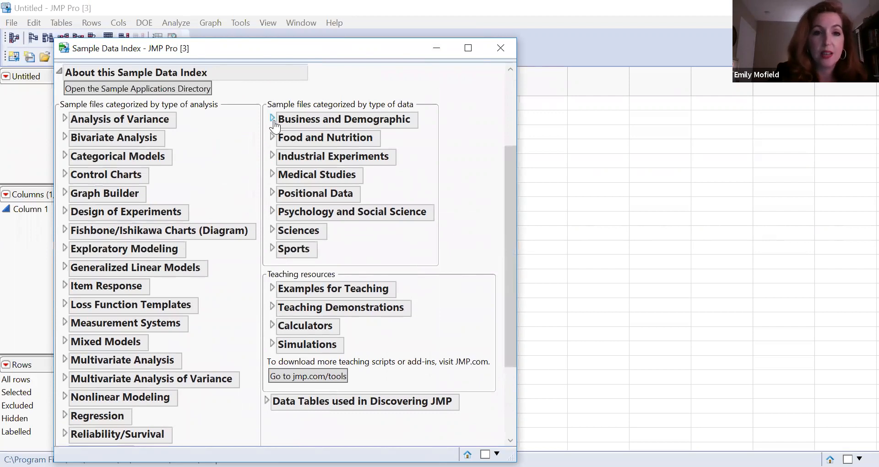
left_click(271, 212)
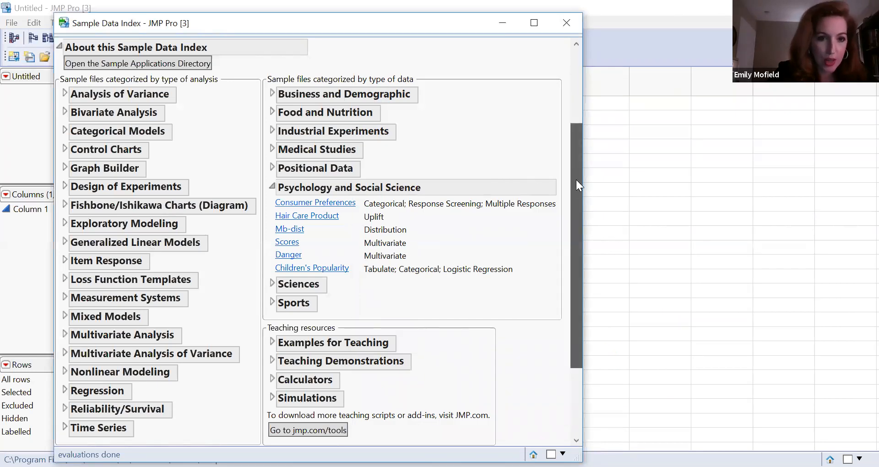
scroll(571, 117, "up", 3)
scroll(572, 123, "up", 2)
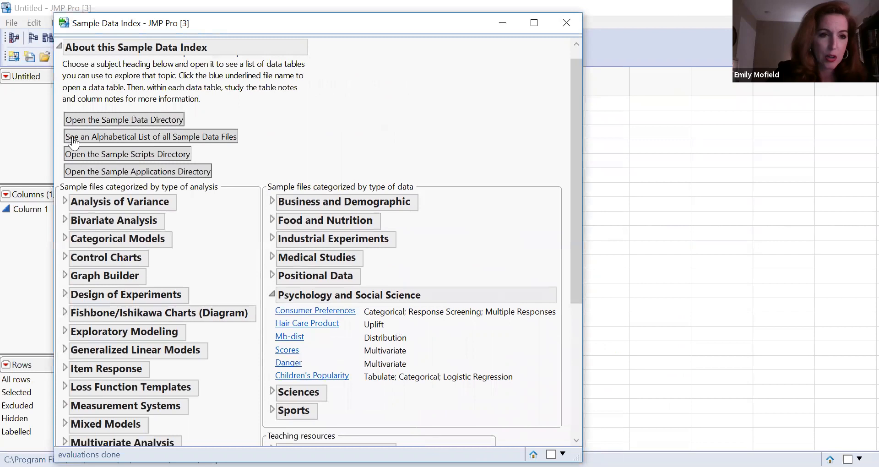
View the Membrane sample table from the Analysis of Variance category, then close it and the Sample Data Index.
left_click(64, 201)
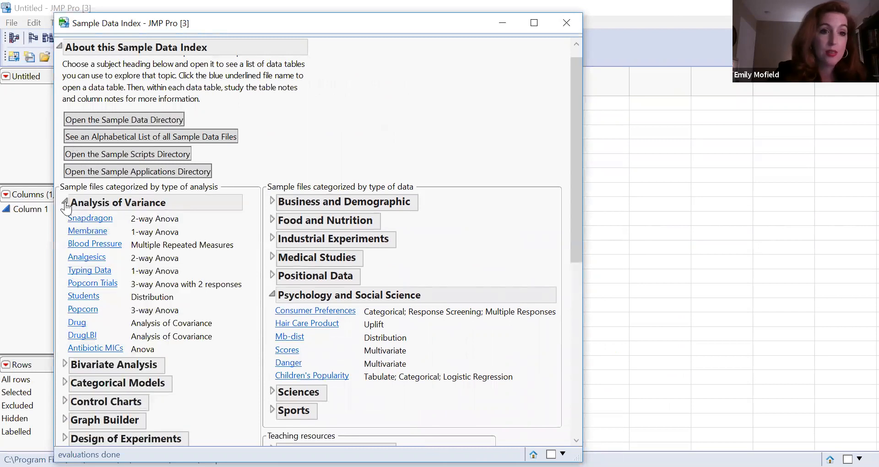
left_click(101, 234)
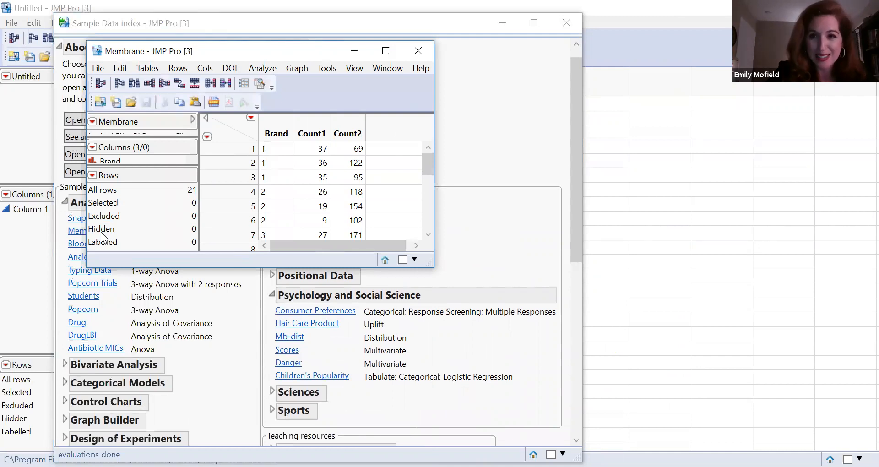
left_click(417, 46)
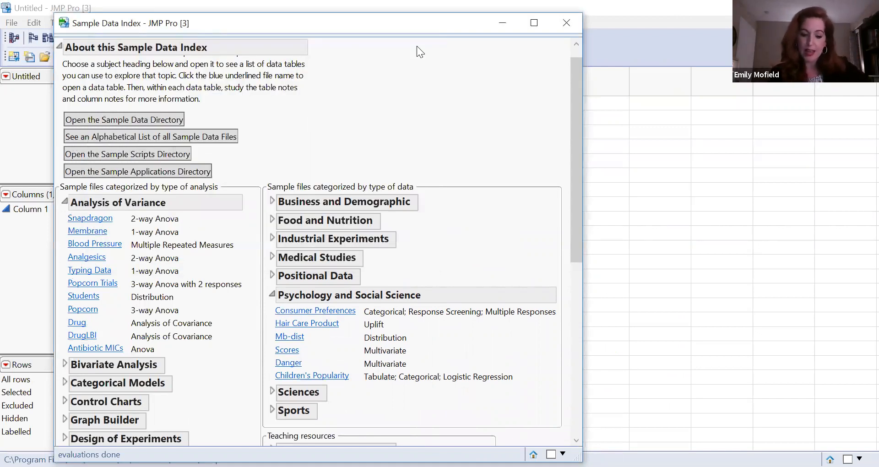
left_click(569, 27)
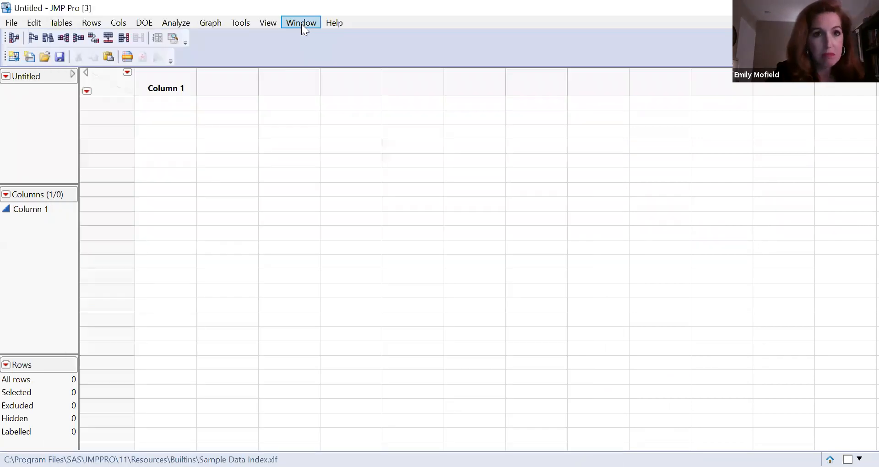
Look up the definition of adjusted R² in the Statistics Index and close the index.
left_click(339, 23)
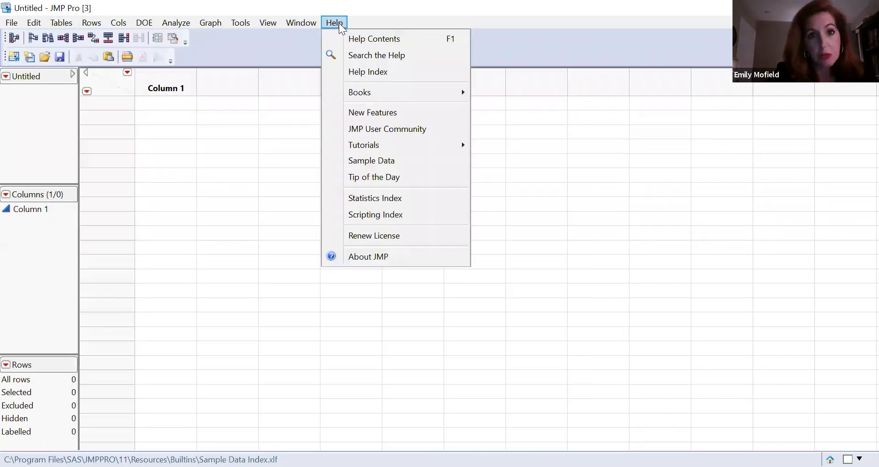
left_click(377, 201)
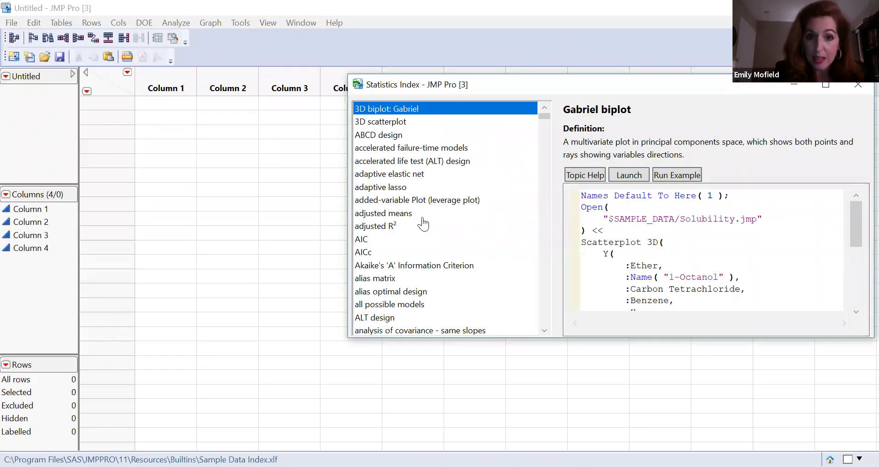
left_click(386, 229)
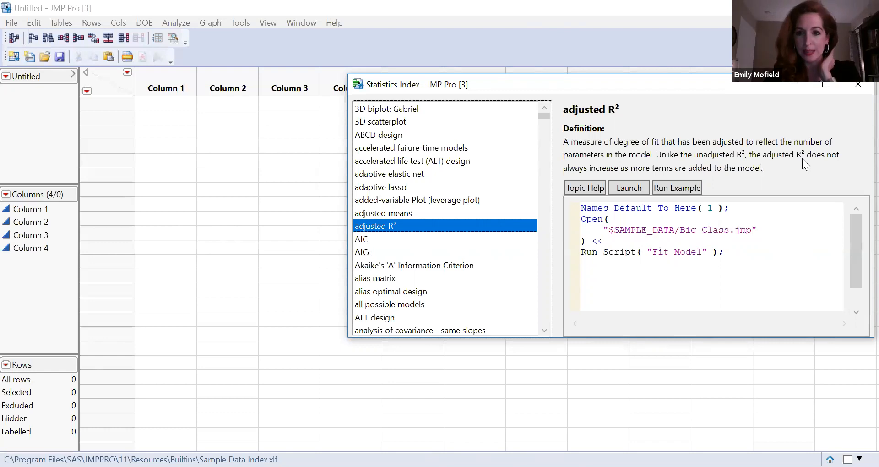
left_click(858, 88)
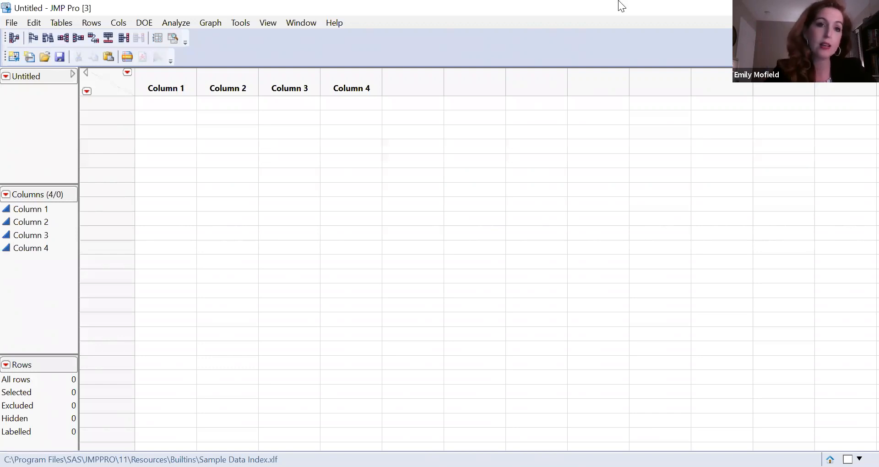
Rename Column 1 of the blank data table as Student Names.
left_click(169, 88)
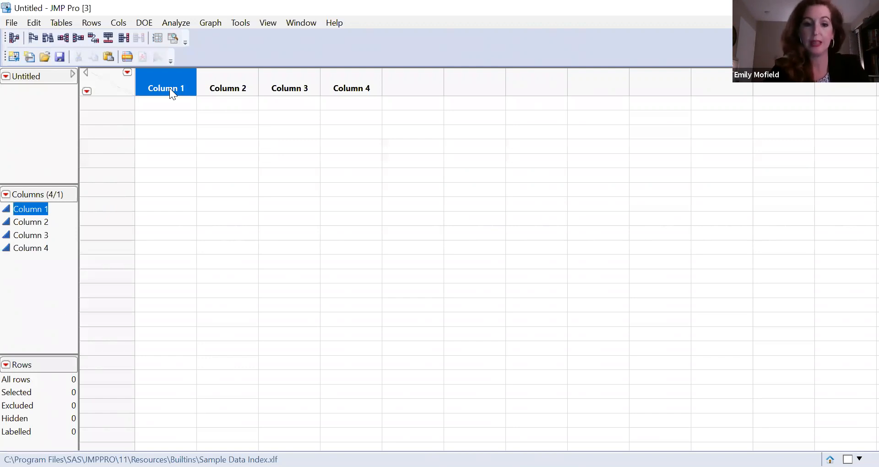
left_click(169, 88)
type("Student ")
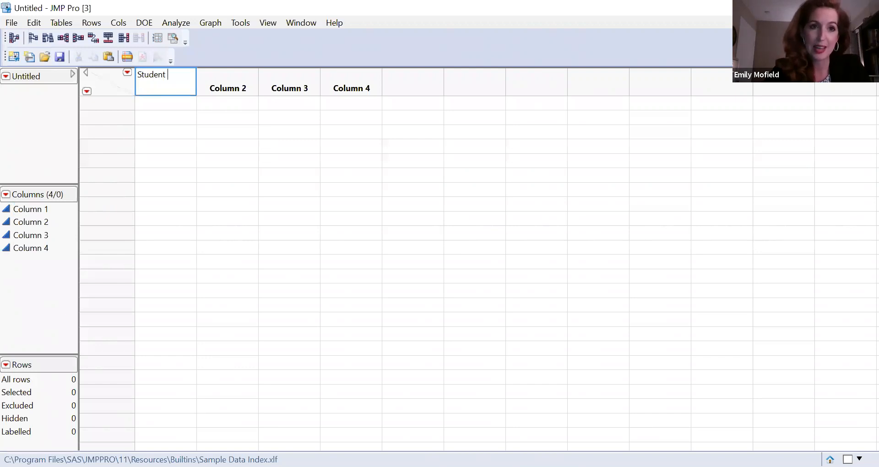
type("Names")
key("Tab")
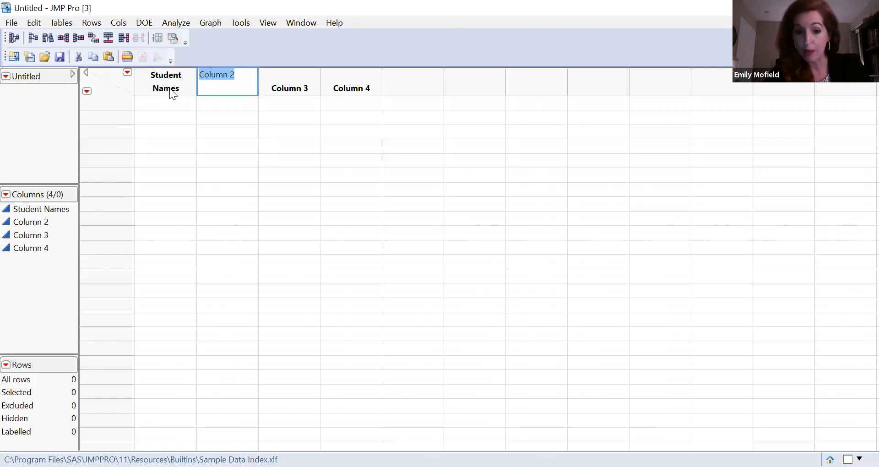
Rename Column 2 as Gender, Column 3 as Grade Level and Column 4 as Reading.
type("Gende")
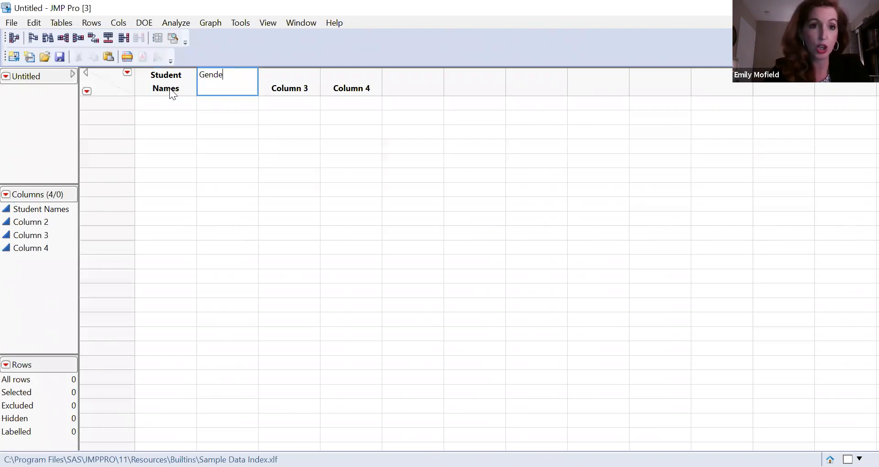
type("r")
key("Tab")
type("Grade Level")
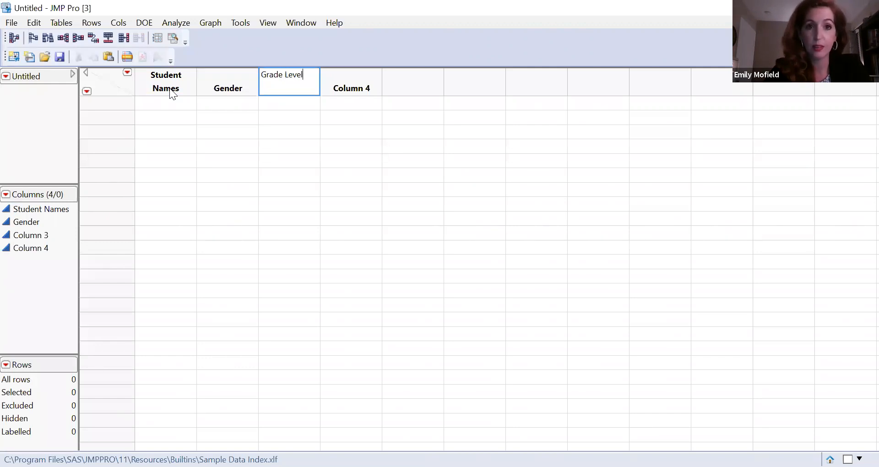
key("Tab")
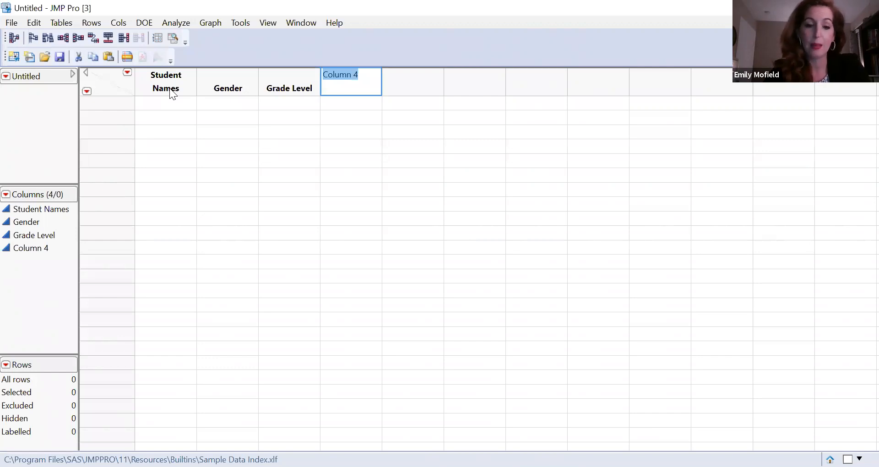
type("A")
key("BackSpace")
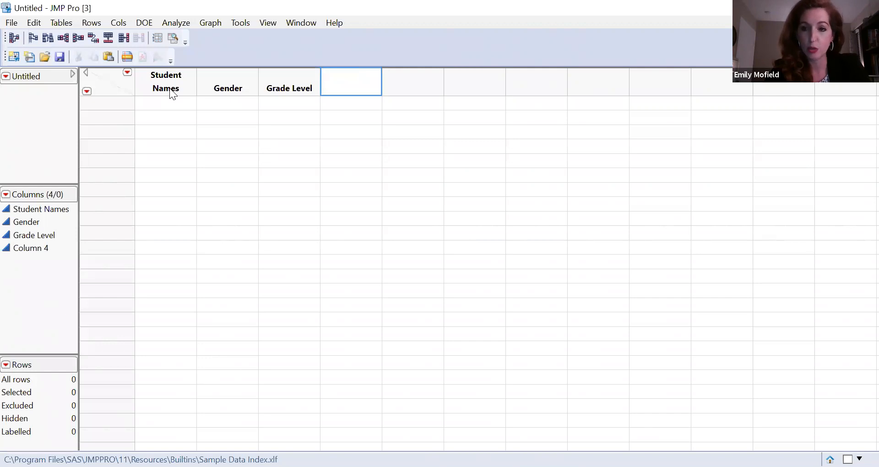
type("Reading")
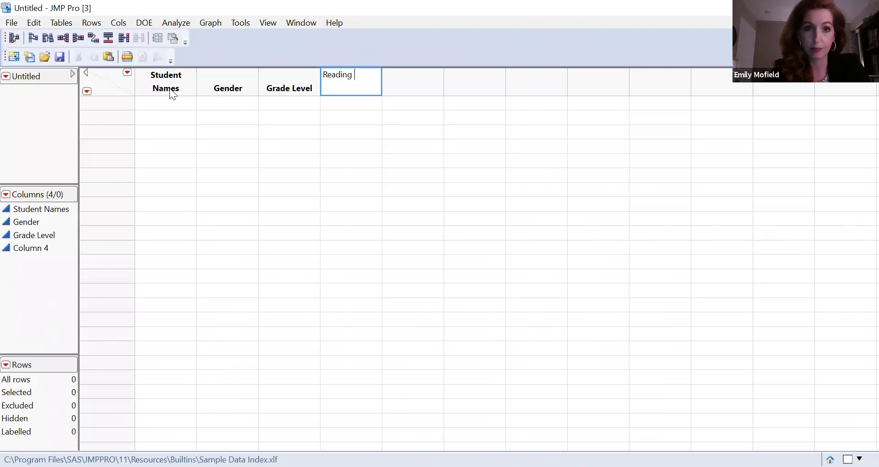
key("Return")
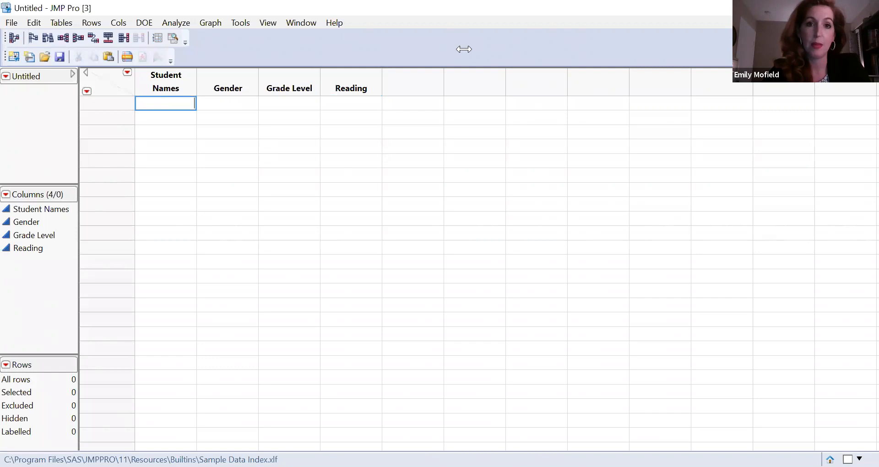
Add a fifth column after Reading and name it Math.
left_click(415, 88)
double_click(418, 89)
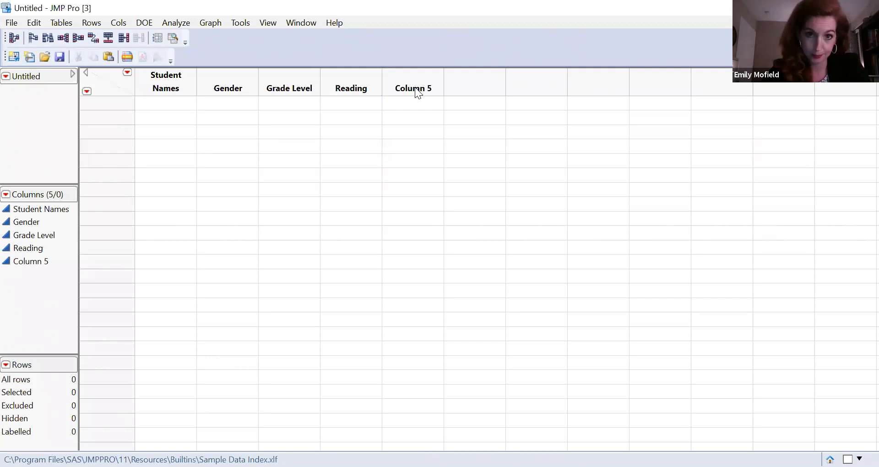
left_click(415, 87)
type("Math")
key("Return")
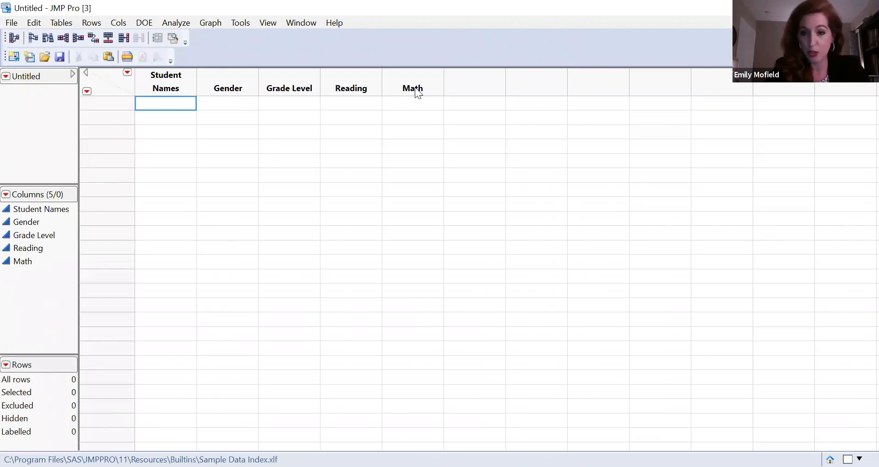
Fill the first ten rows of the Student Names column with 1, 2, 3, 4, 5, 6, 7, 8, 9 and 0.
type("1")
key("Return")
type("02")
key("Return")
type("03")
key("Return")
type("04")
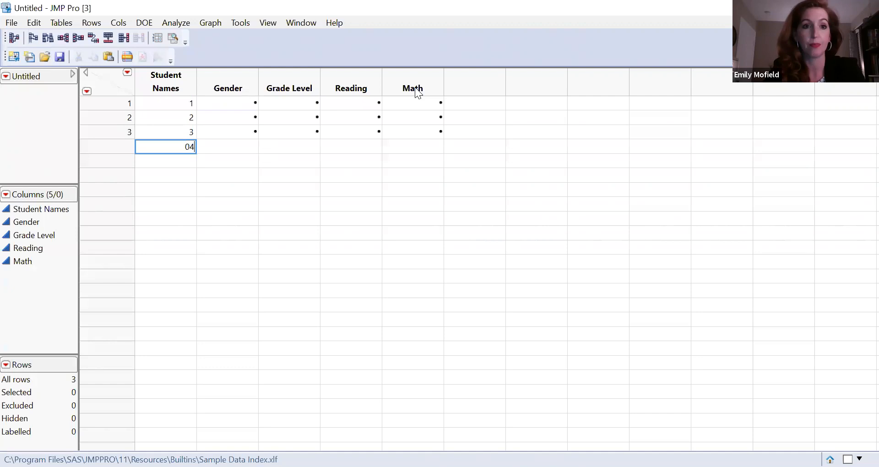
key("Return")
type("05")
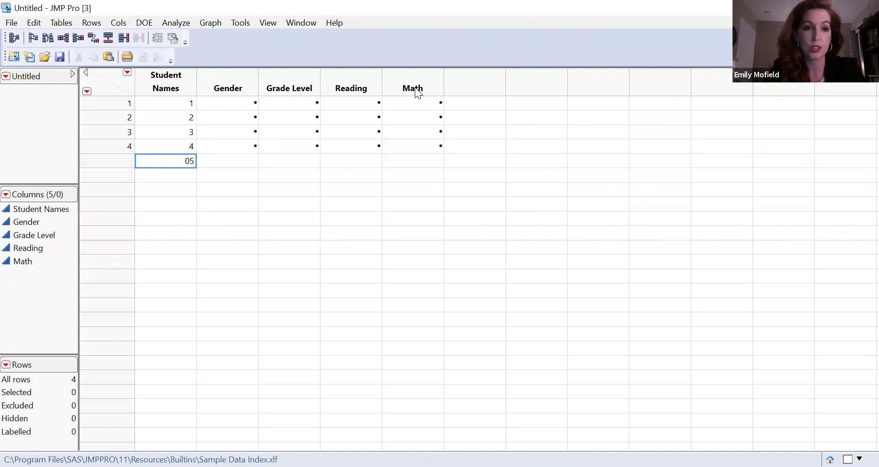
key("Return")
type("6")
key("Return")
type("7")
key("Return")
type("8")
key("Return")
type("9")
key("Return")
type("0")
key("Return")
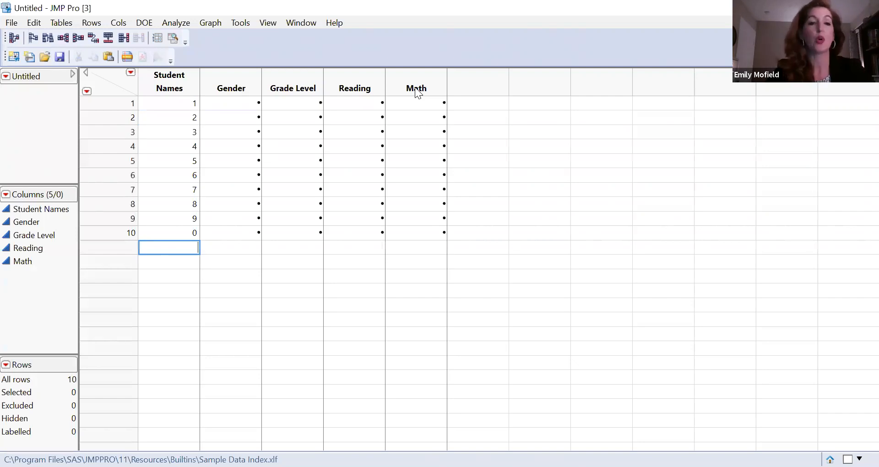
right_click(190, 89)
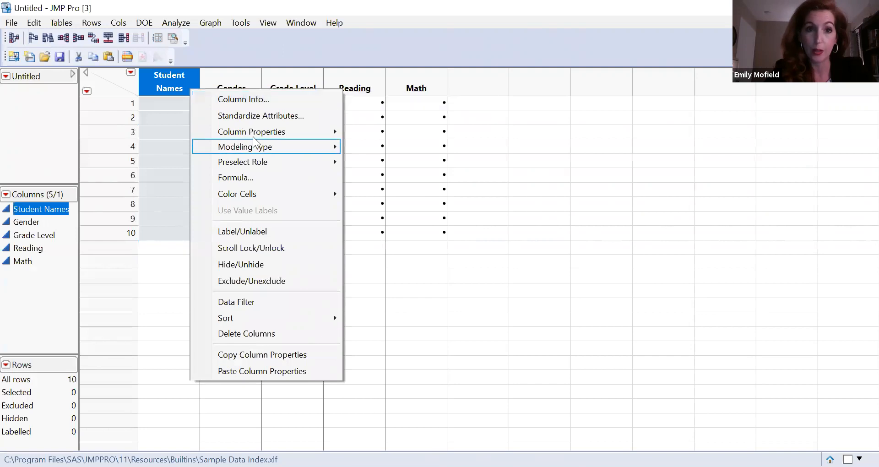
mouse_move(252, 136)
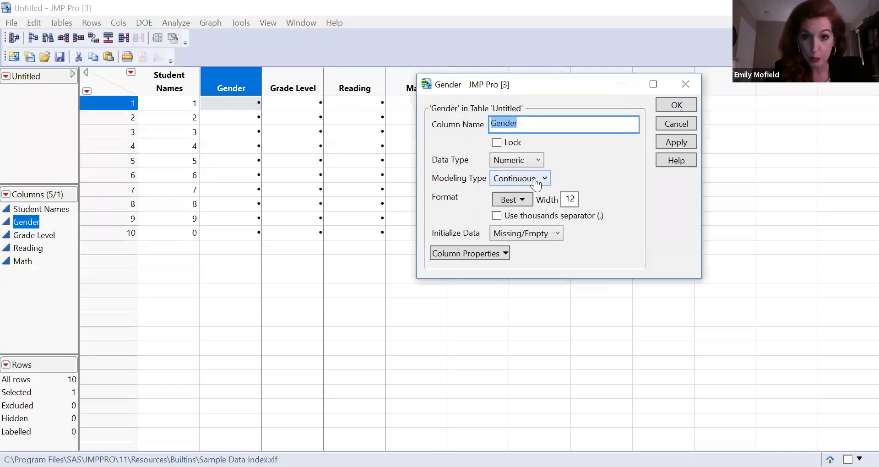
left_click(536, 183)
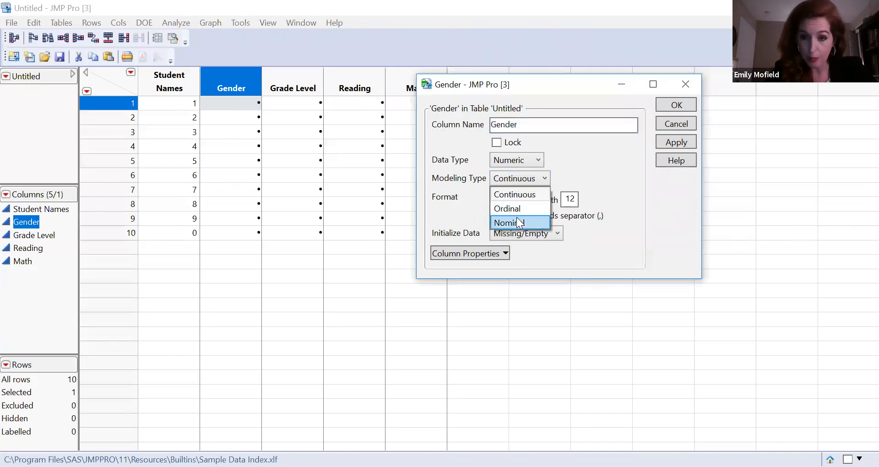
left_click(517, 223)
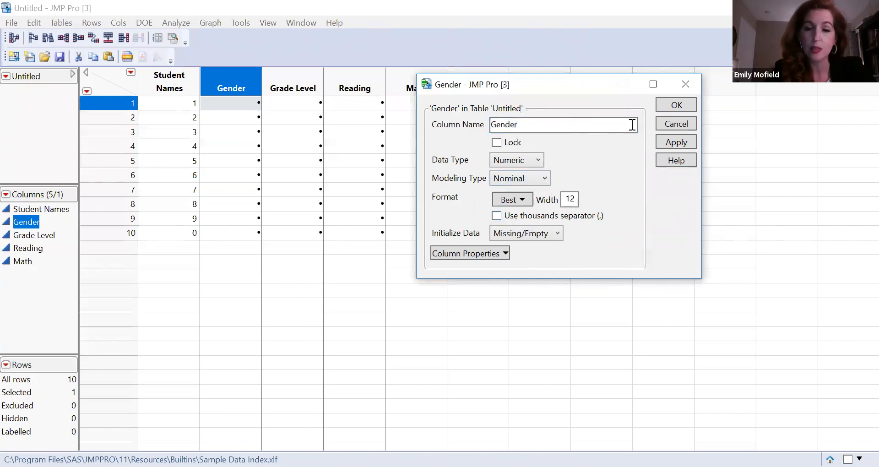
left_click(687, 86)
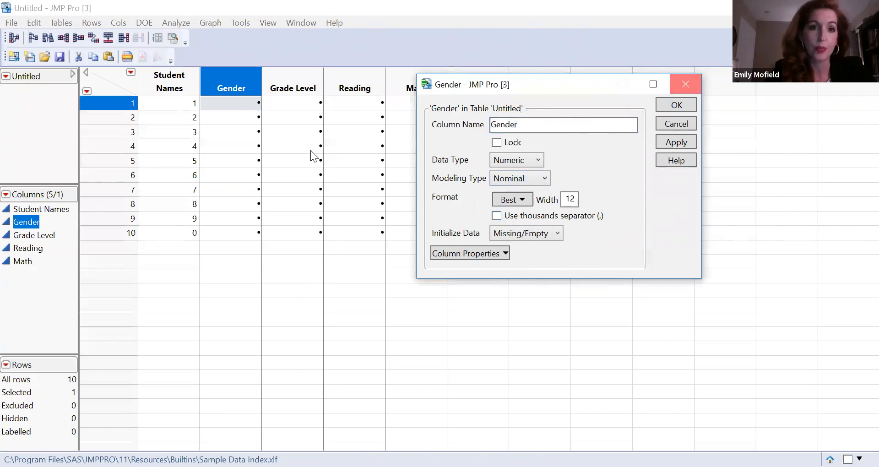
left_click(457, 267)
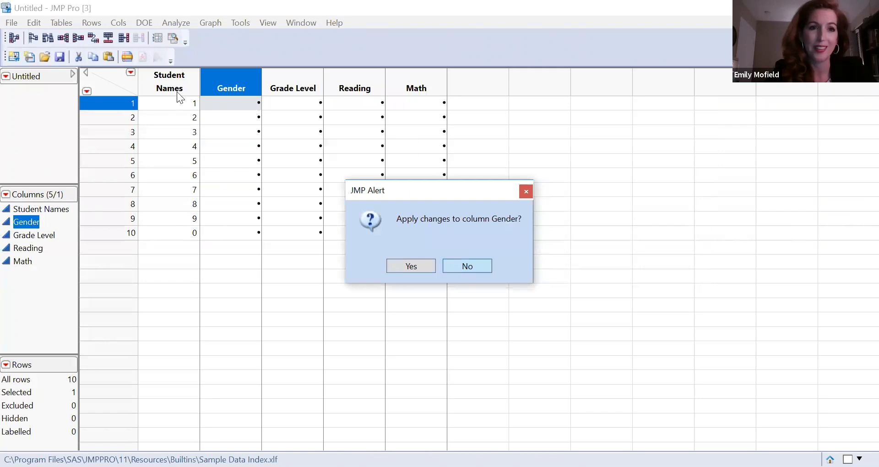
Set the modeling type of the Student Names column to Nominal in its column info.
left_click(184, 86)
right_click(183, 86)
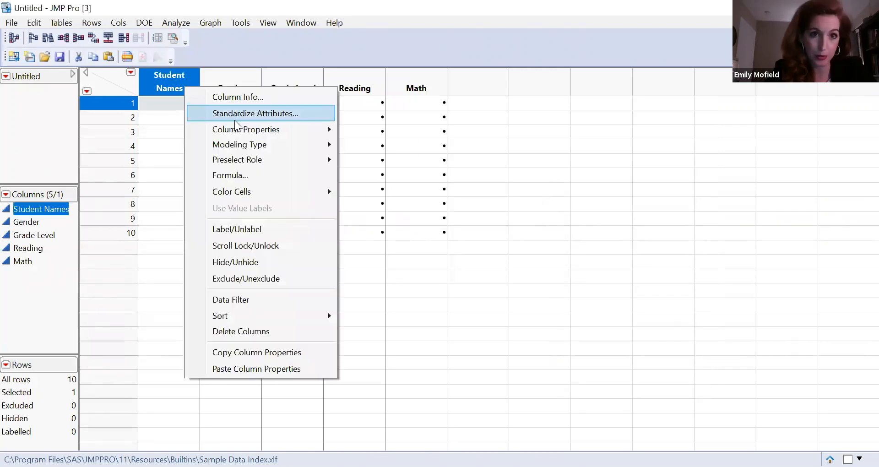
left_click(273, 98)
left_click(532, 179)
left_click(517, 222)
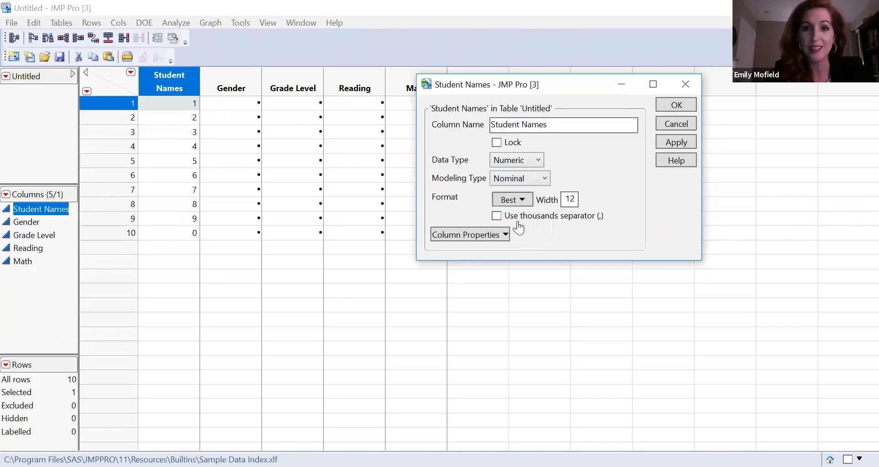
left_click(676, 105)
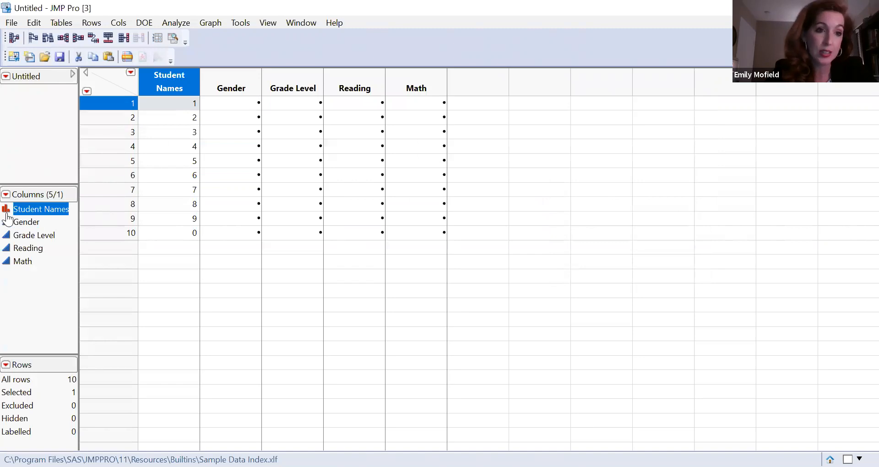
Switch the Student Names modeling type to Continuous and back to Nominal directly from the column list.
left_click(7, 215)
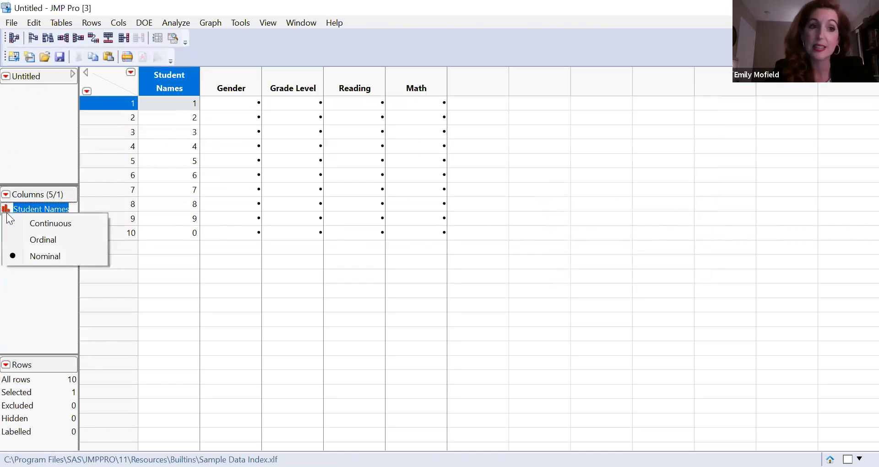
left_click(29, 324)
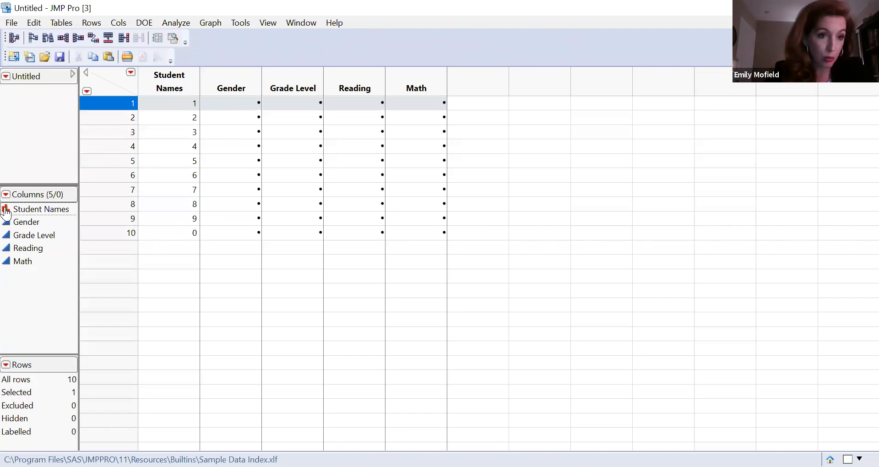
left_click(6, 211)
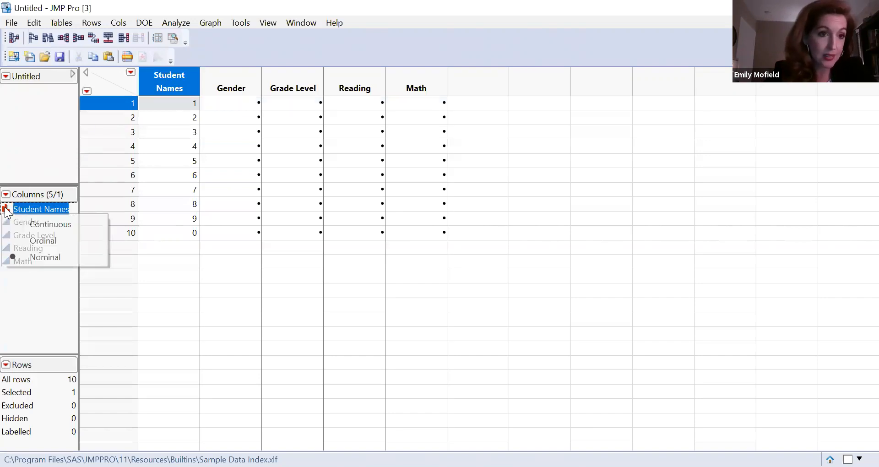
left_click(40, 230)
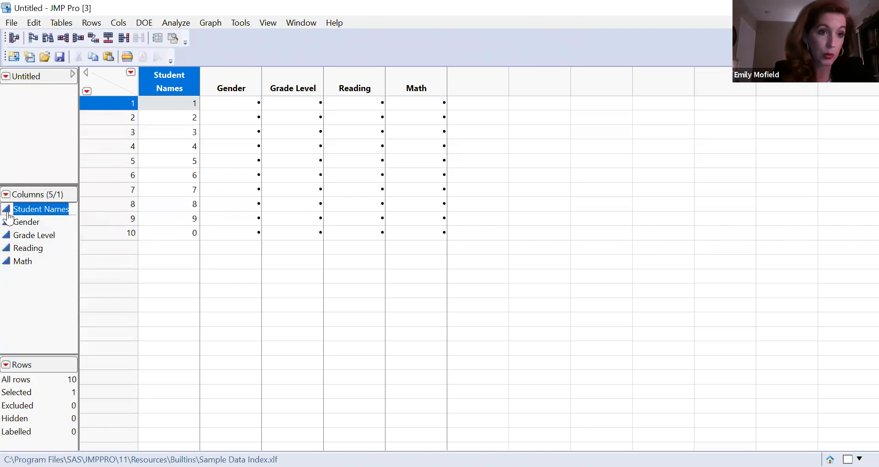
left_click(8, 214)
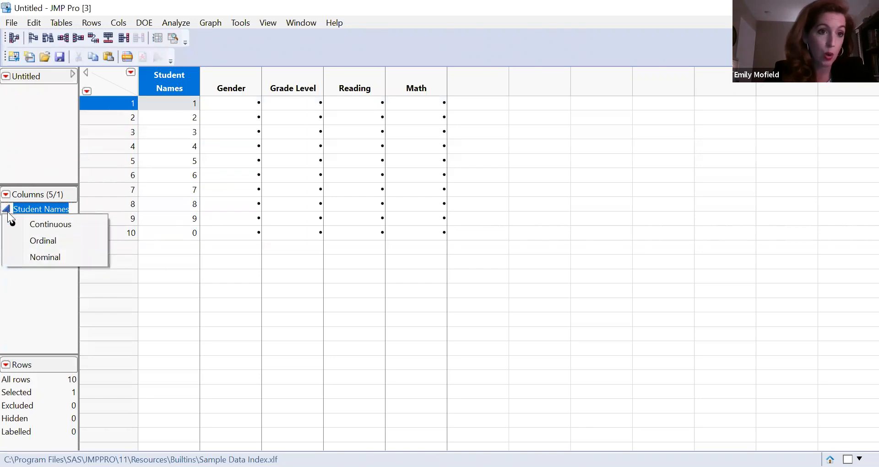
left_click(29, 256)
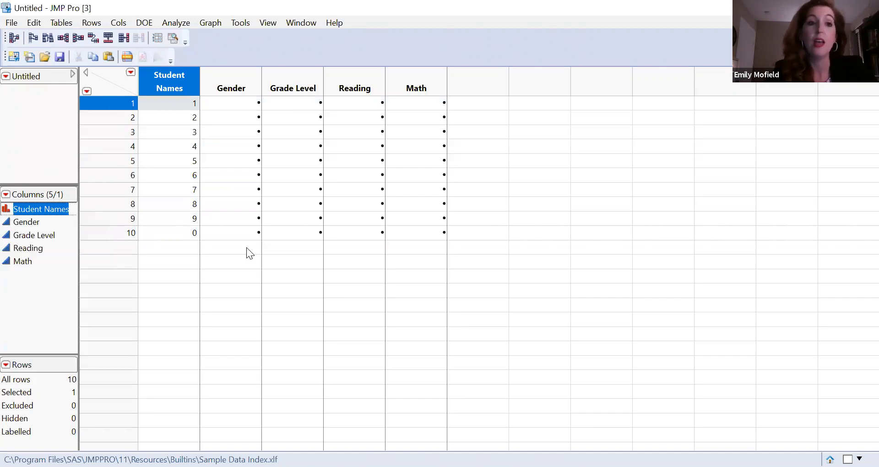
Fill the Gender column for rows 1 to 10 with m, m, m, m, f, f, m, f, m, m.
double_click(287, 272)
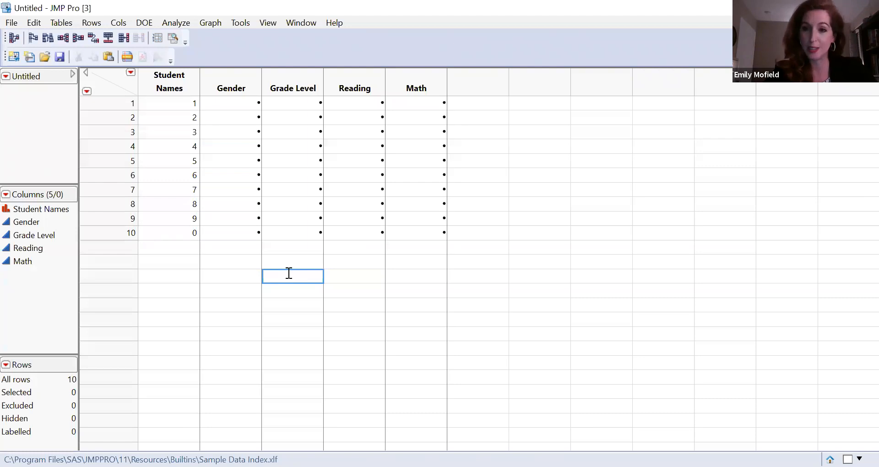
left_click(248, 116)
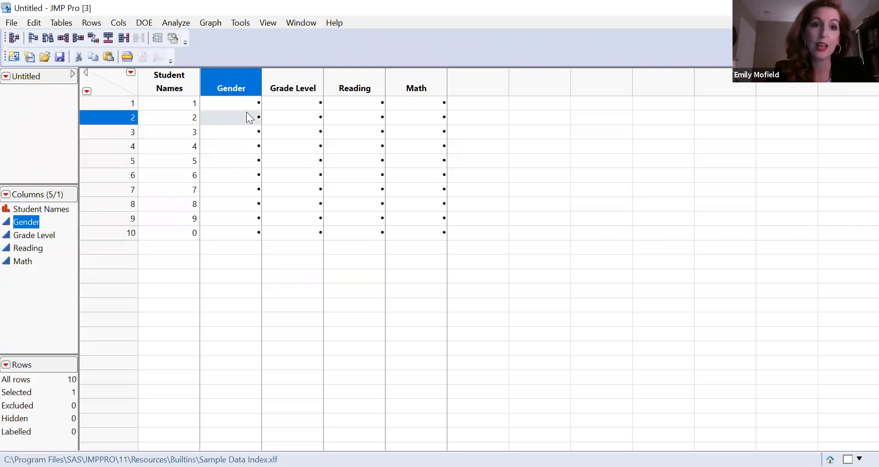
left_click(251, 105)
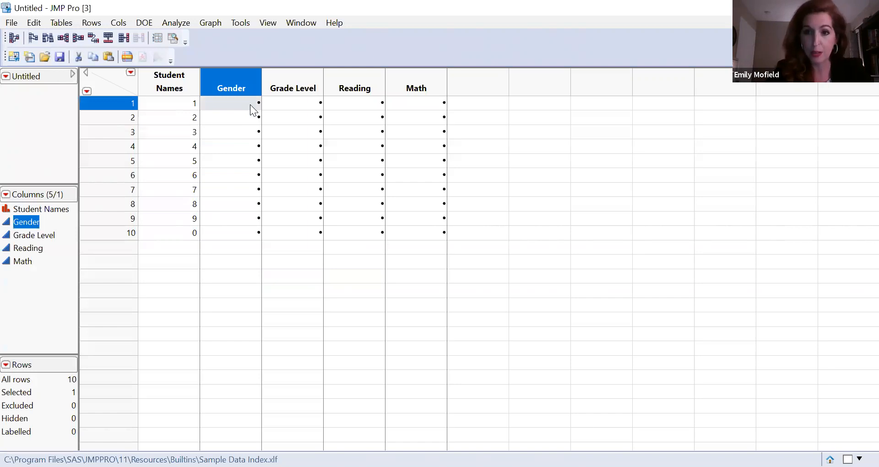
left_click(250, 105)
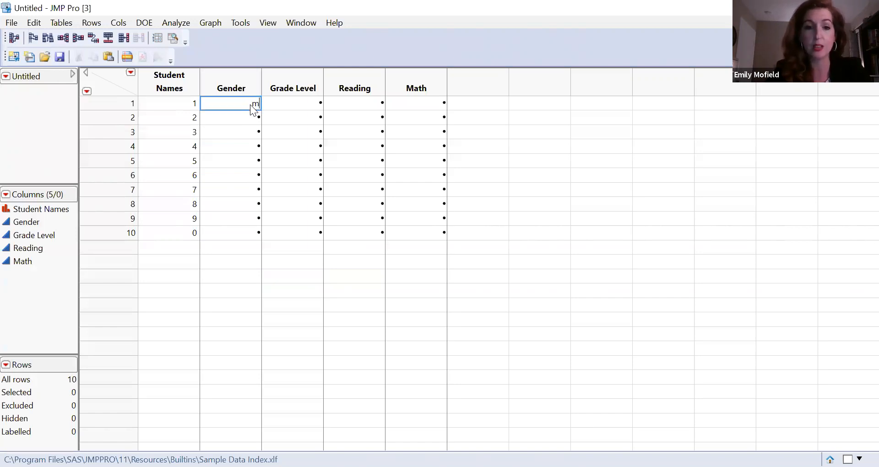
type("m")
key("Return")
type("m")
key("Return")
type("m")
key("Return")
type("m")
key("Return")
type("f")
key("Return")
type("f")
key("Return")
type("m")
key("Return")
type("f")
key("Return")
type("m")
key("Return")
type("m")
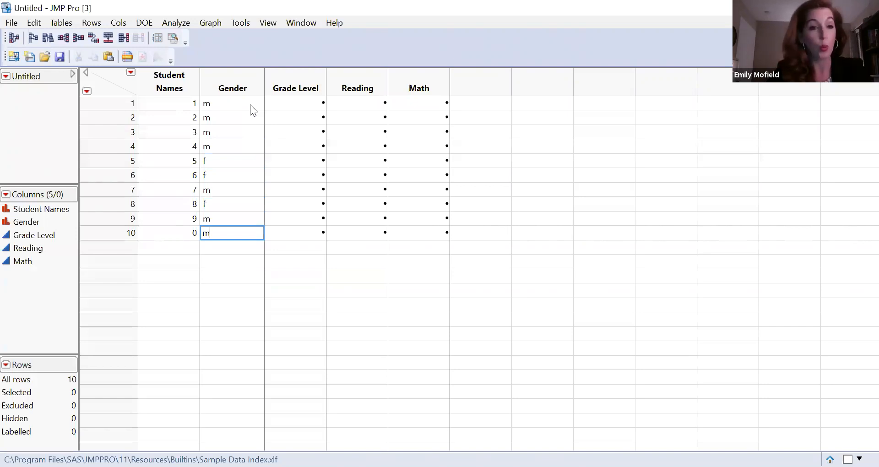
left_click_drag(250, 104, 232, 227)
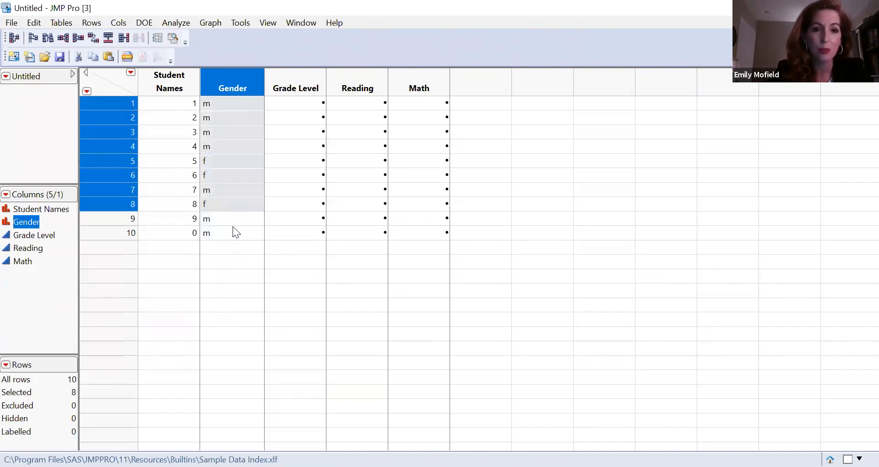
left_click(233, 228)
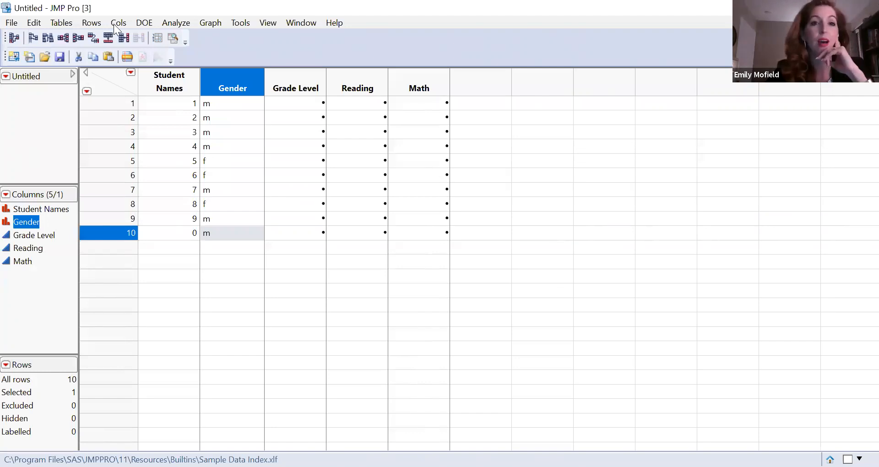
Fill the Grade Level column for rows 1 to 10 with 5, 5, 6, 6, 7, 7, 8, 8, 8, 8.
left_click(301, 111)
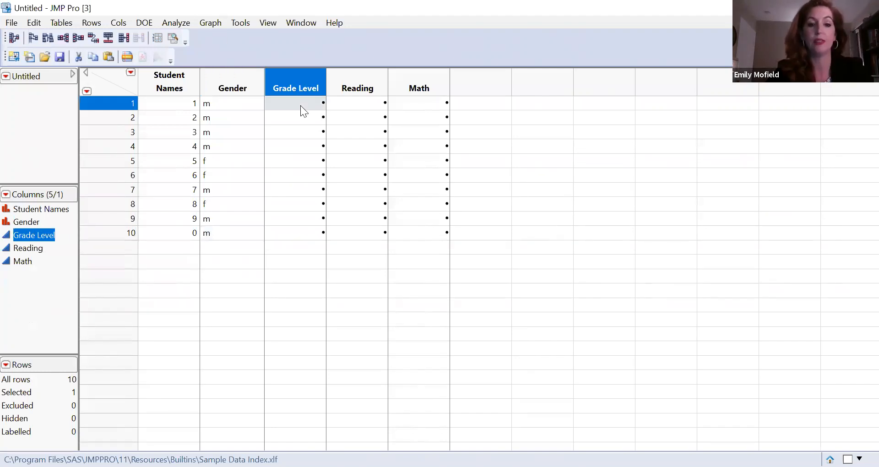
type("5")
key("Return")
type("5")
key("Return")
type("6")
key("Return")
type("6")
key("Return")
type("7")
key("Return")
type("7")
key("Return")
type("8")
key("Return")
type("8")
key("Return")
type("8")
key("Return")
type("8")
key("Return")
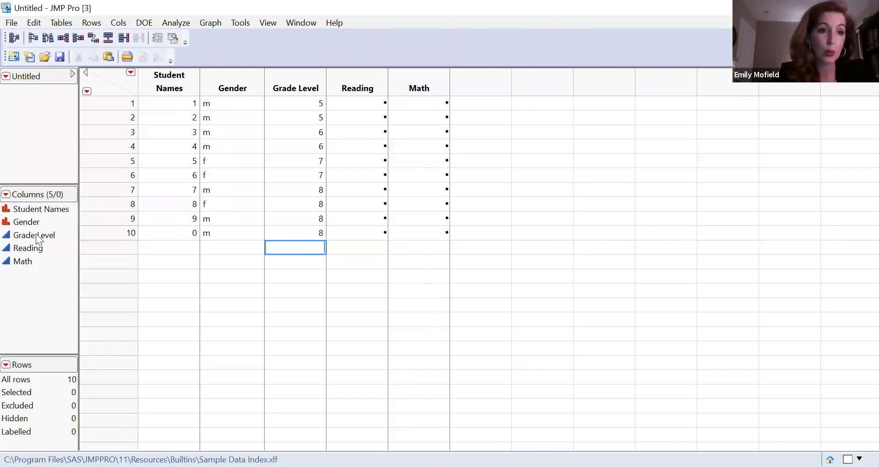
Set the modeling type of the Grade Level column to Nominal from the column list.
left_click(6, 237)
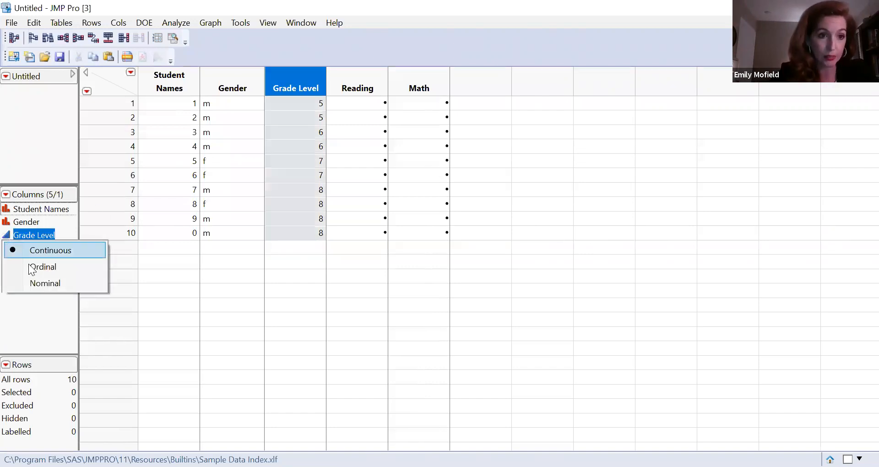
left_click(36, 284)
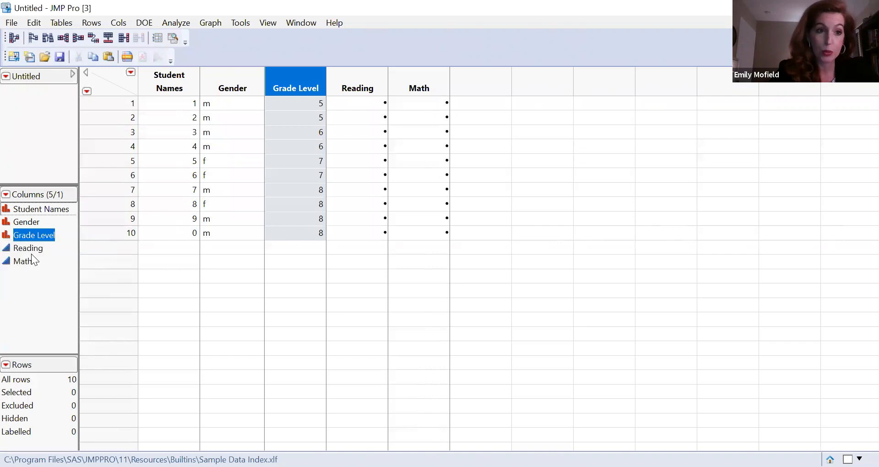
left_click(7, 236)
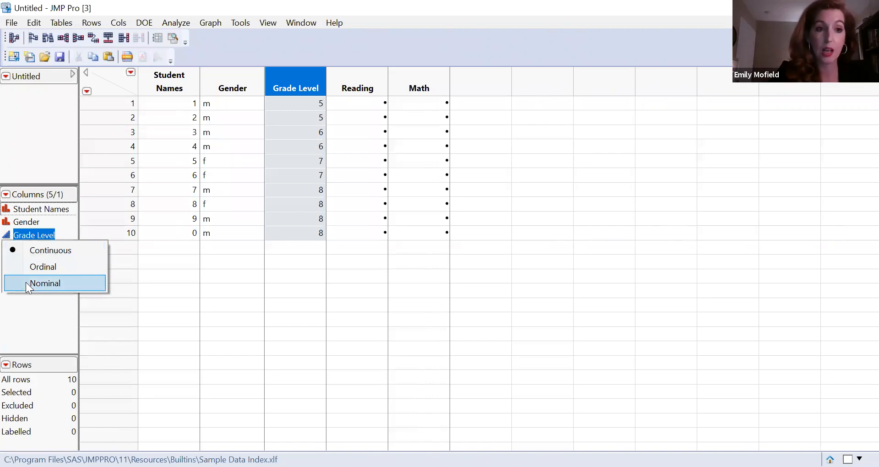
left_click(25, 282)
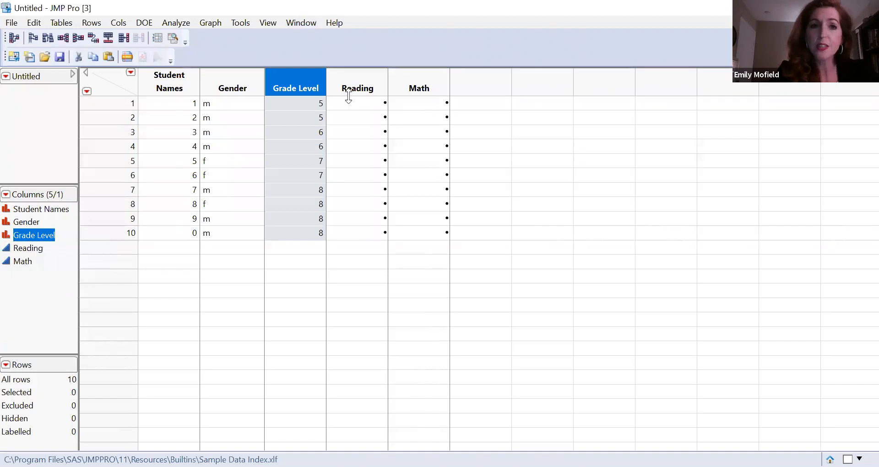
Fill the Reading column for rows 1 to 10 with 56, 57, 45, 58, 89, 78, 67, 8, 90, 87.
left_click(363, 105)
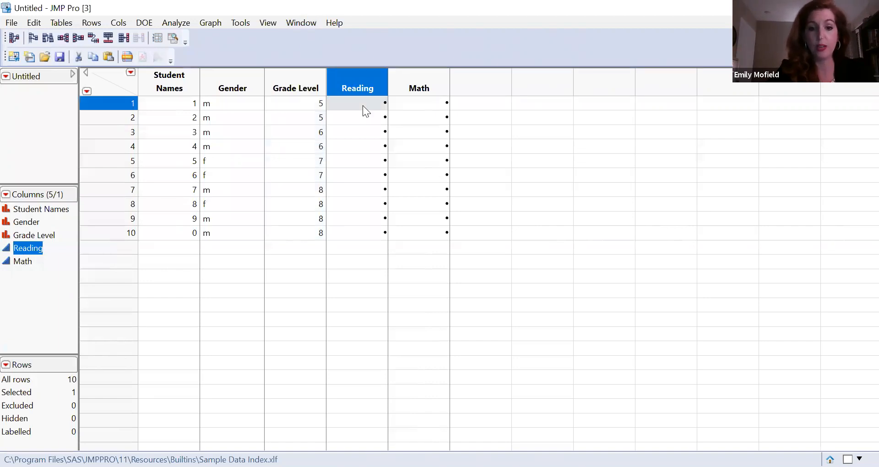
type("56")
key("Return")
type("57")
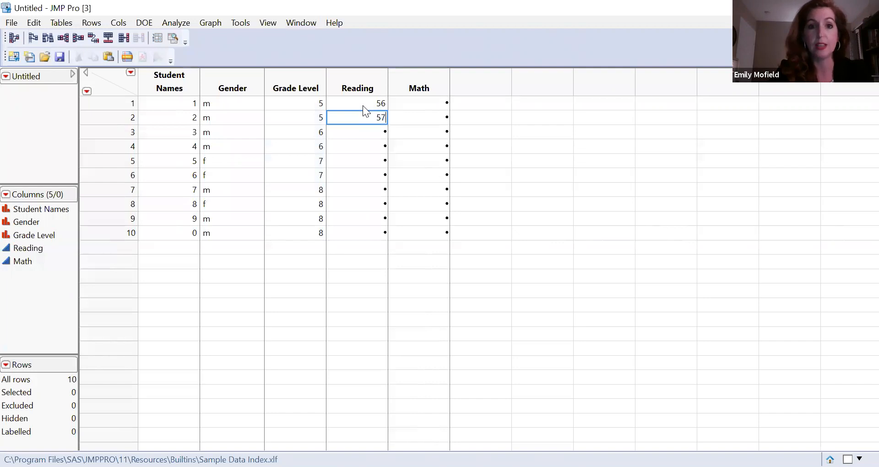
key("Return")
type("5")
key("Return")
type("58")
key("Up")
type("45")
key("Return")
type("89")
key("Return")
type("78")
key("Return")
type("67")
key("Return")
type("8")
key("Return")
type("9")
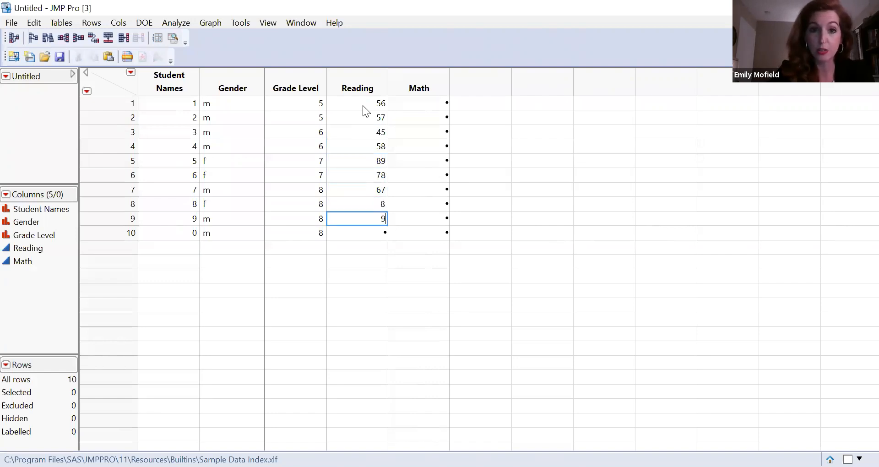
type("0")
key("Return")
type("87")
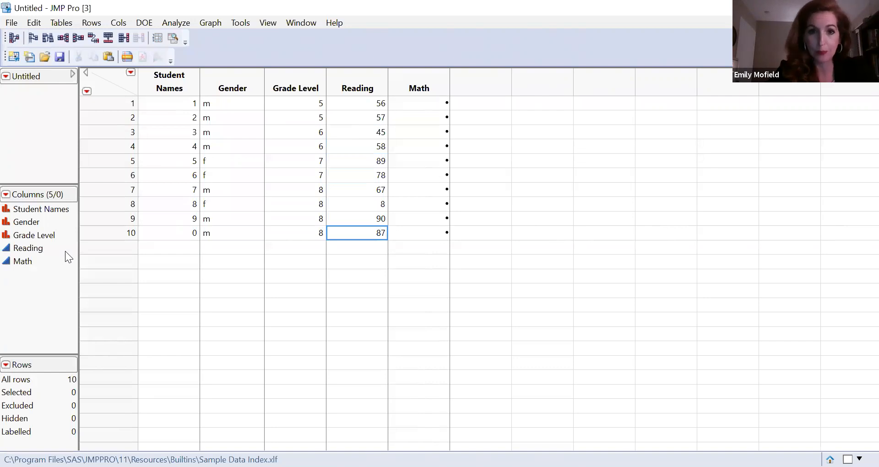
Add a new column after Math and name it percentiles.
left_click(437, 109)
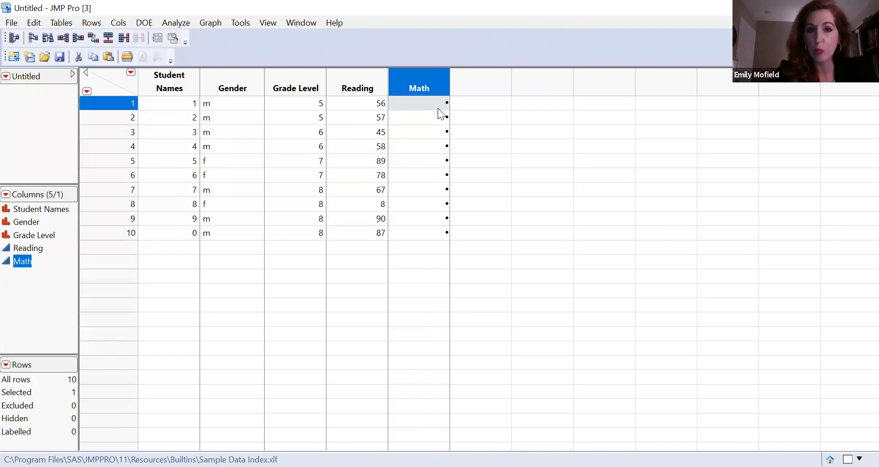
double_click(490, 91)
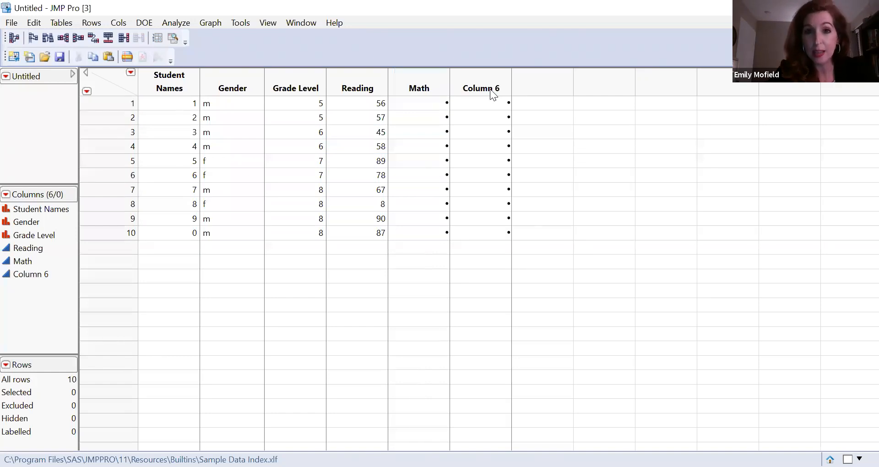
left_click(492, 90)
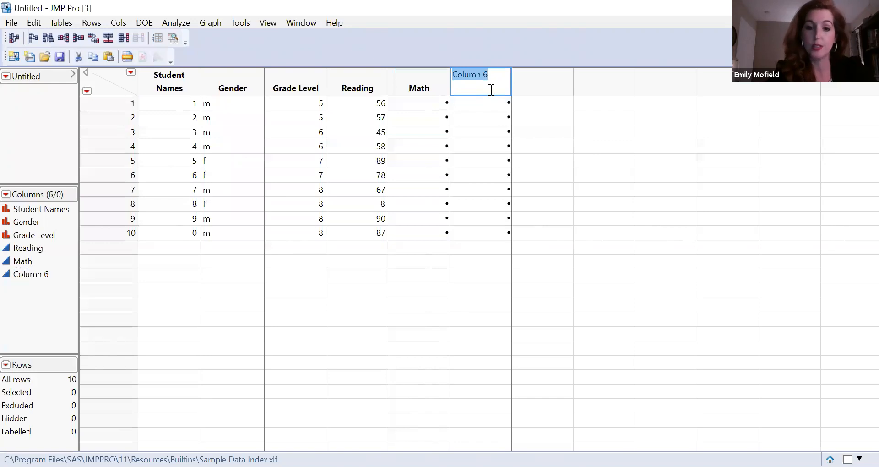
type("percen")
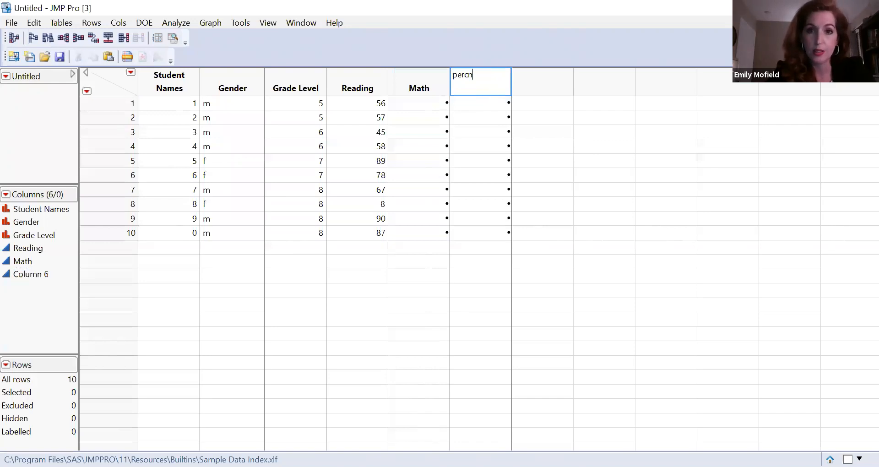
type("tiles")
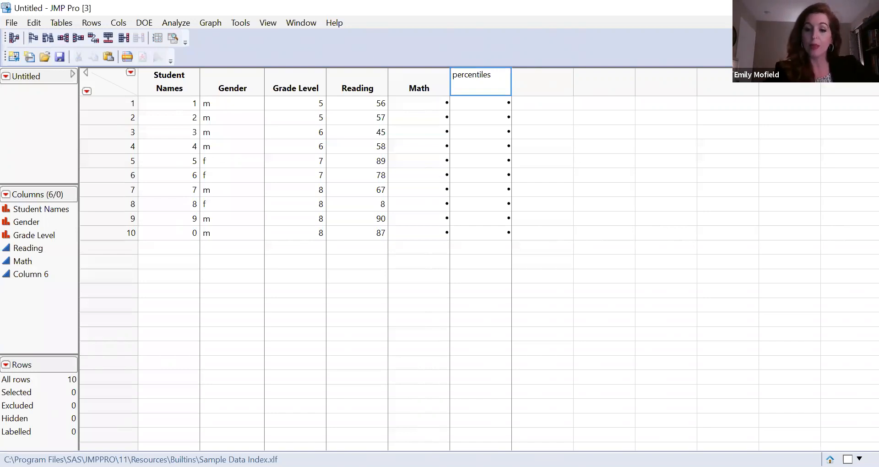
key("Return")
Fill the percentiles column for rows 1 to 8 with 77, 99, 44, 56, 34, 77, 54, 67.
type("77")
key("Return")
type("99")
key("Return")
type("44")
key("Return")
key("Return")
type("34")
key("Return")
type("77")
key("Return")
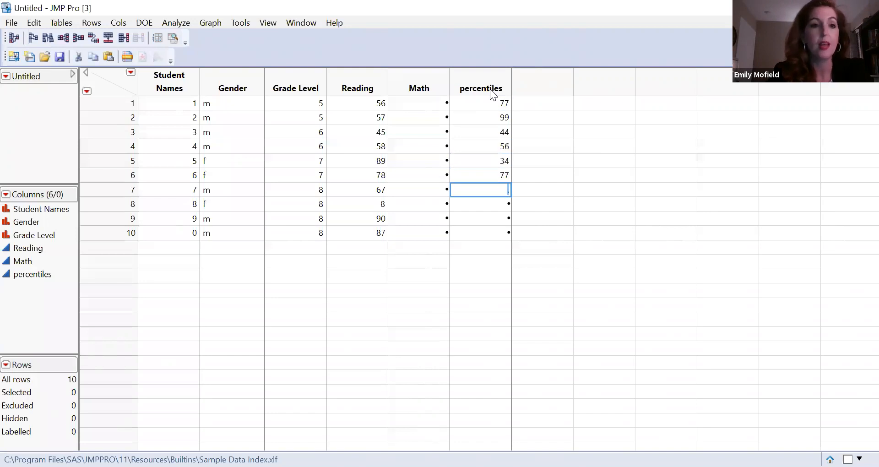
type("54")
key("Return")
type("67")
key("Return")
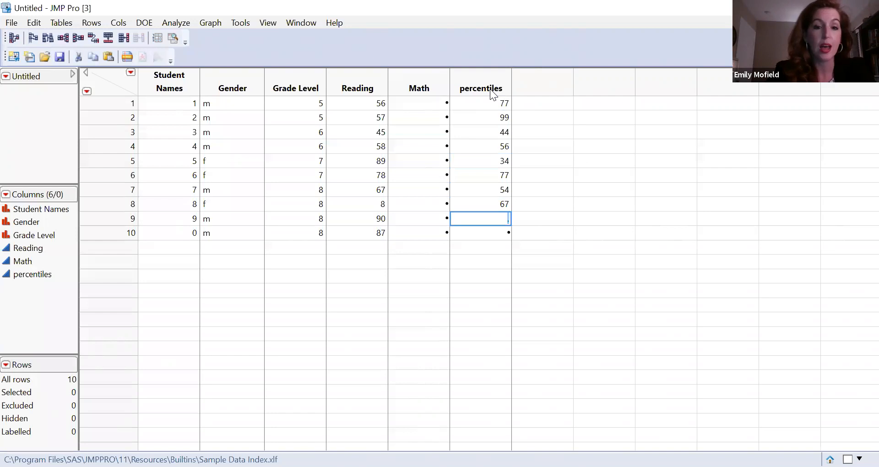
Set the modeling type of the percentiles column to Ordinal from the column list.
left_click(7, 274)
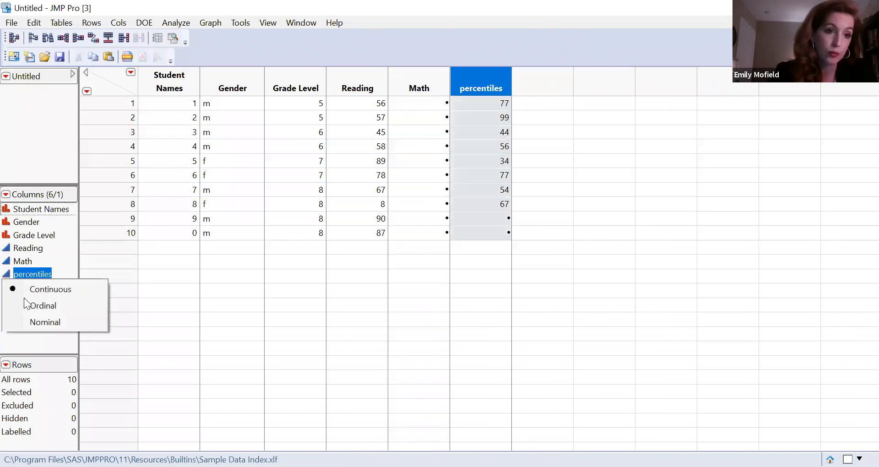
left_click(26, 303)
left_click(421, 275)
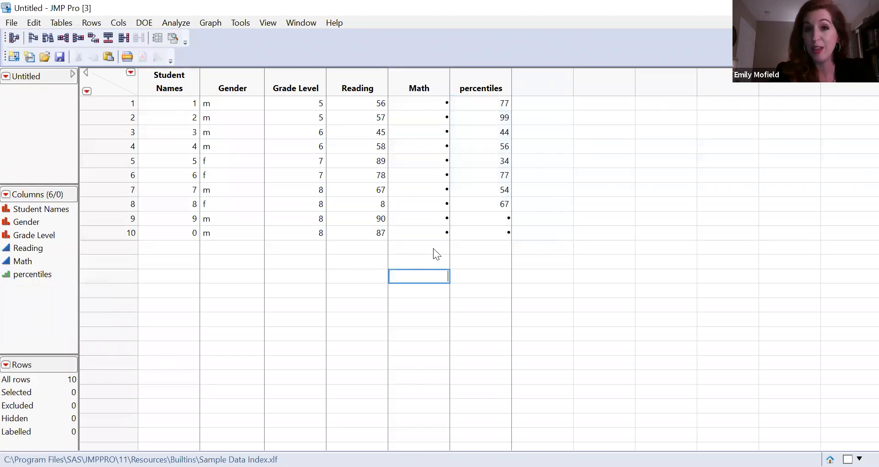
Check the data type and modeling type of the percentiles column in its column information, and close it without changes.
left_click(490, 88)
right_click(489, 87)
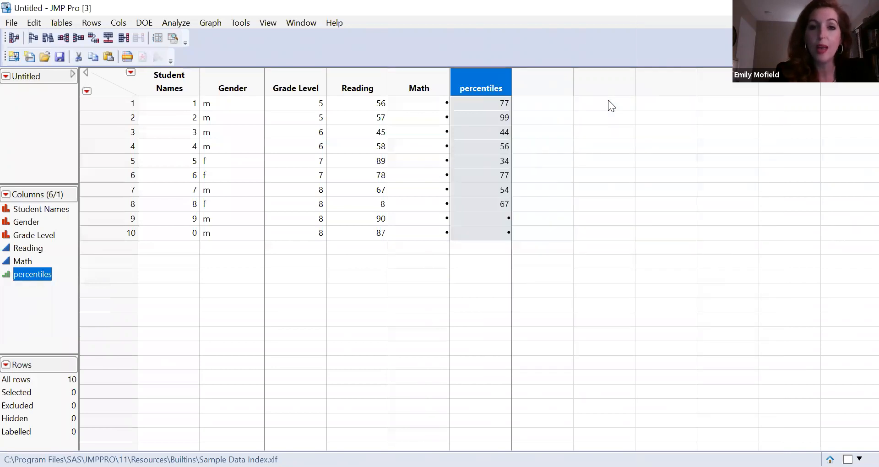
left_click(523, 179)
left_click(523, 179)
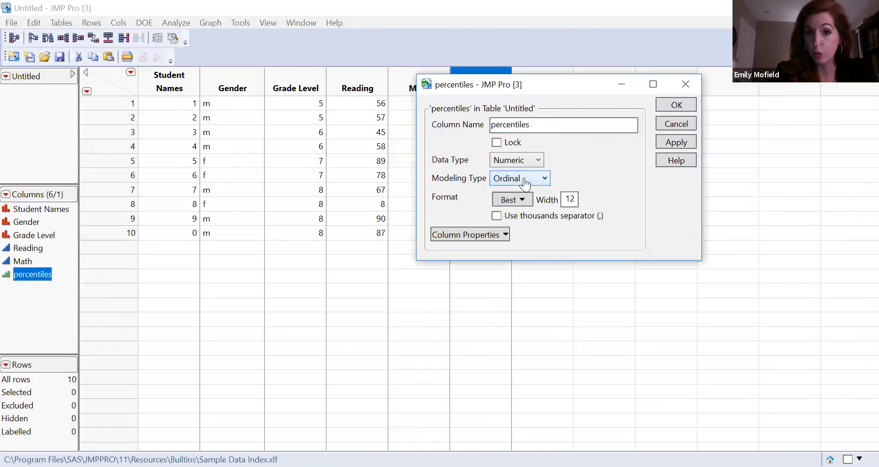
left_click(676, 105)
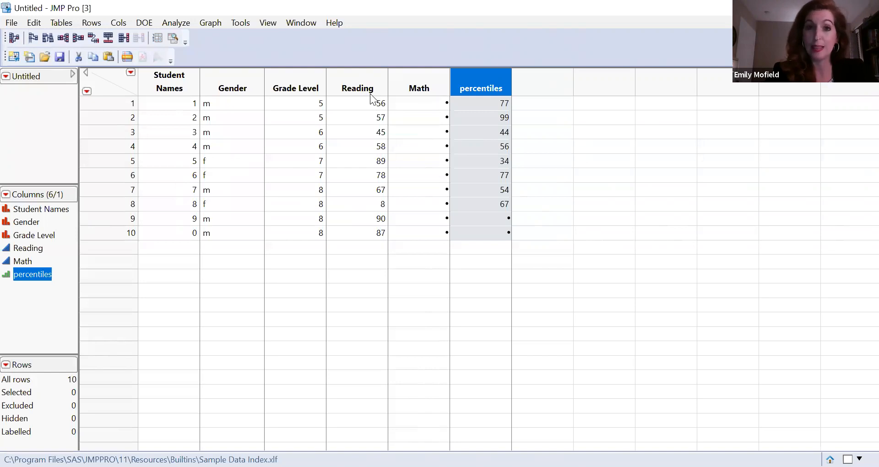
left_click(383, 118)
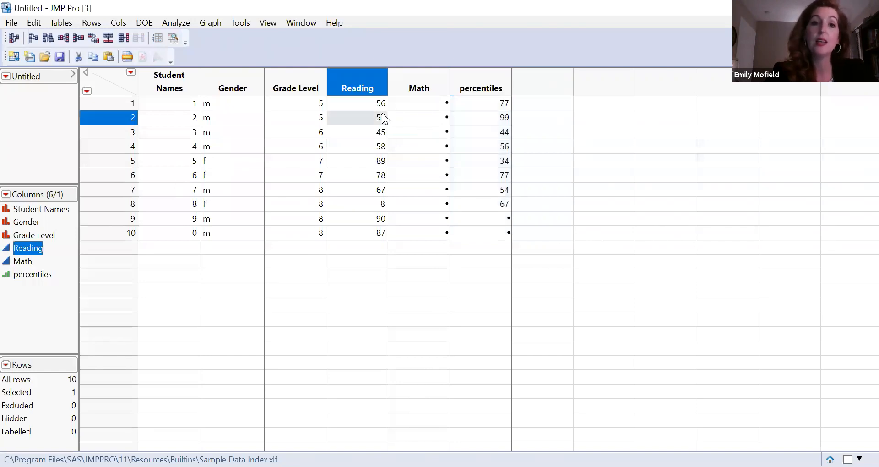
left_click(415, 113)
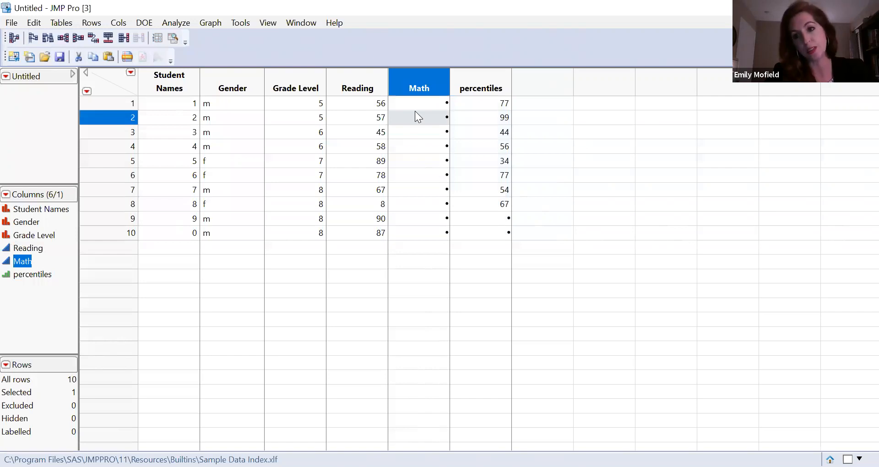
left_click(360, 103)
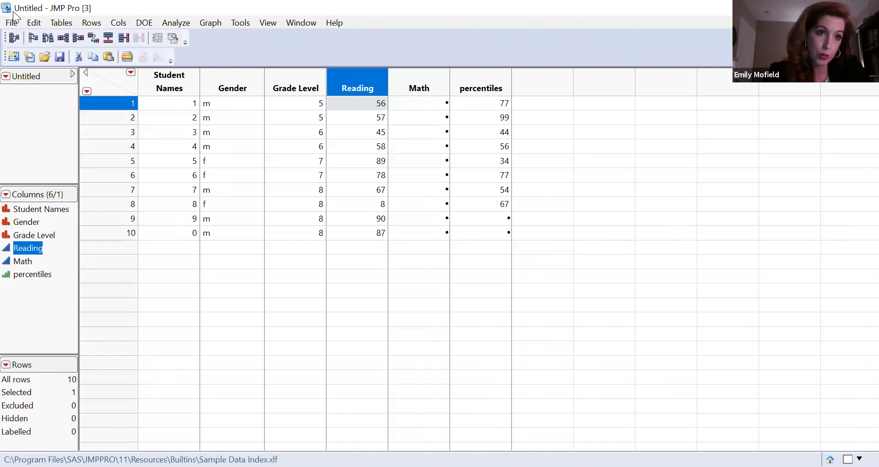
Open the Excel file anxiety from the Quantiative LU folder for import.
left_click(12, 24)
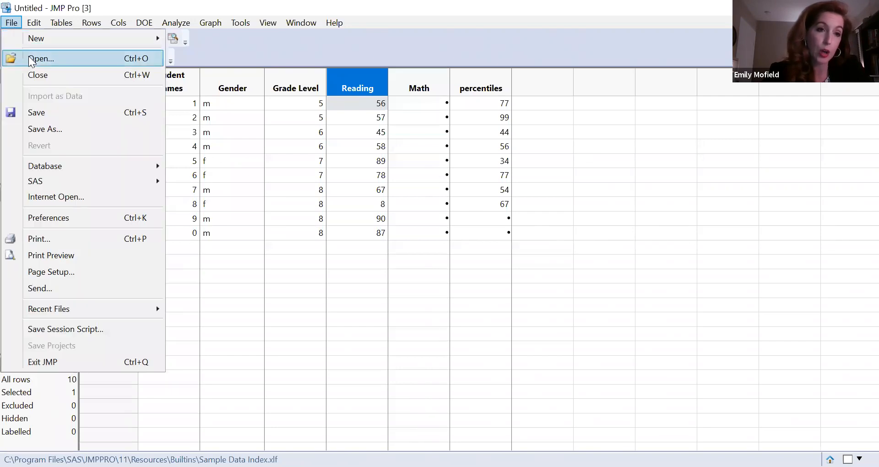
left_click(28, 56)
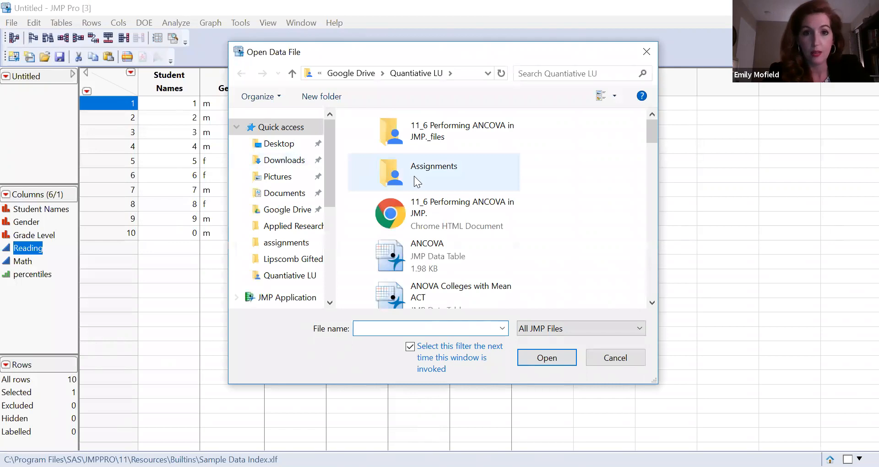
scroll(649, 203, "down", 3)
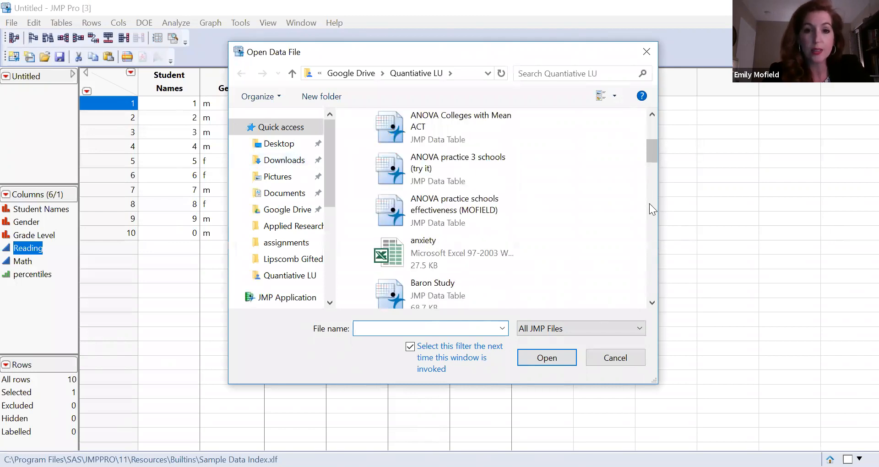
scroll(649, 204, "down", 3)
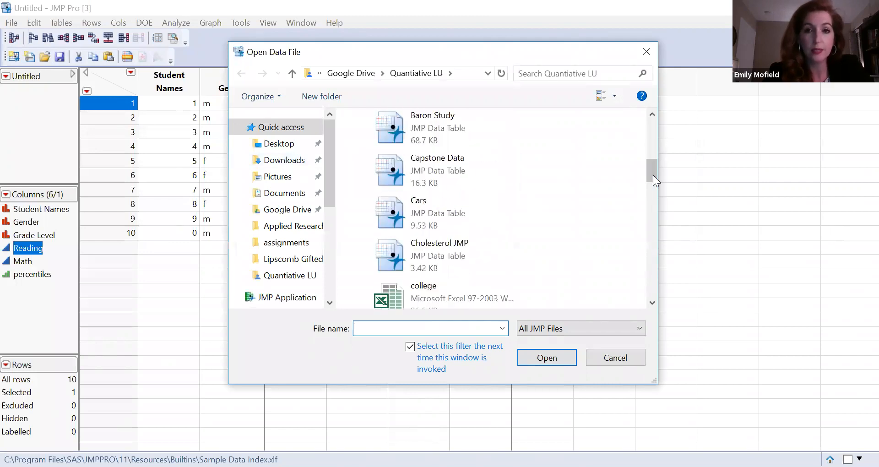
left_click_drag(653, 167, 656, 149)
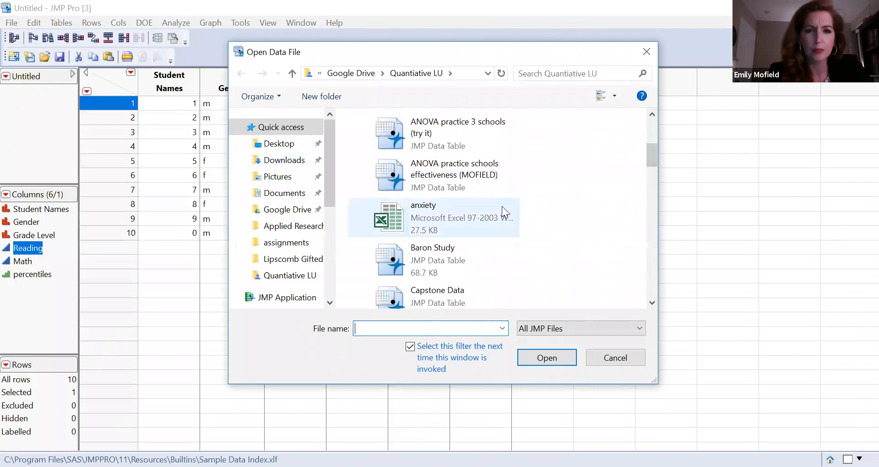
double_click(502, 206)
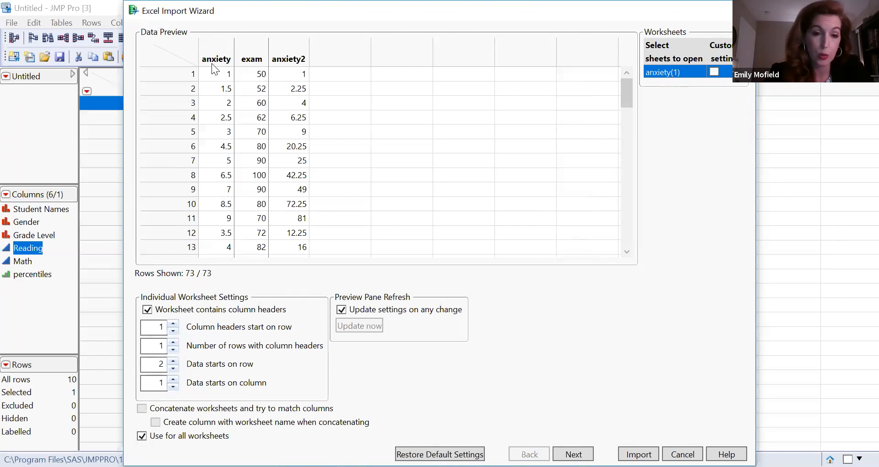
Try other start rows for the column headers and the data in the import settings, returning them to 1 and 2.
left_click(173, 324)
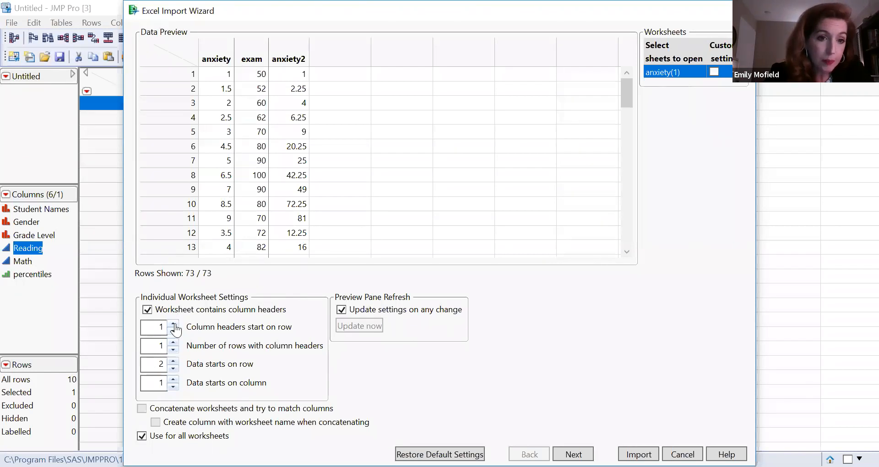
left_click(173, 330)
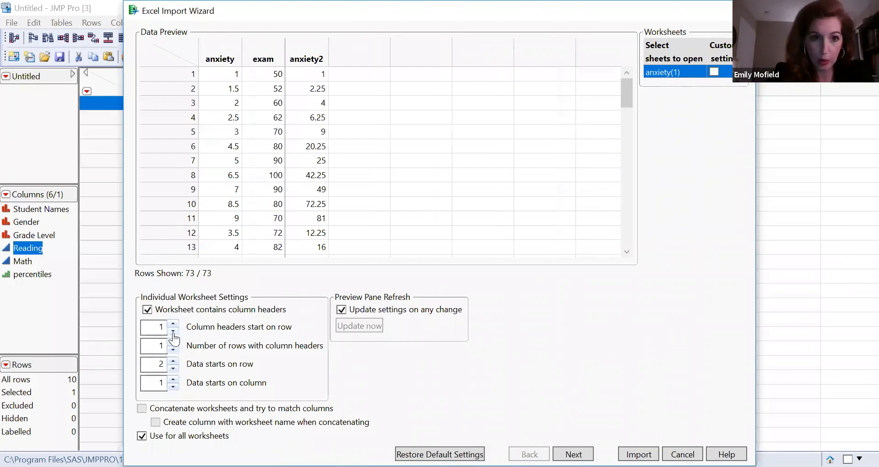
left_click(173, 369)
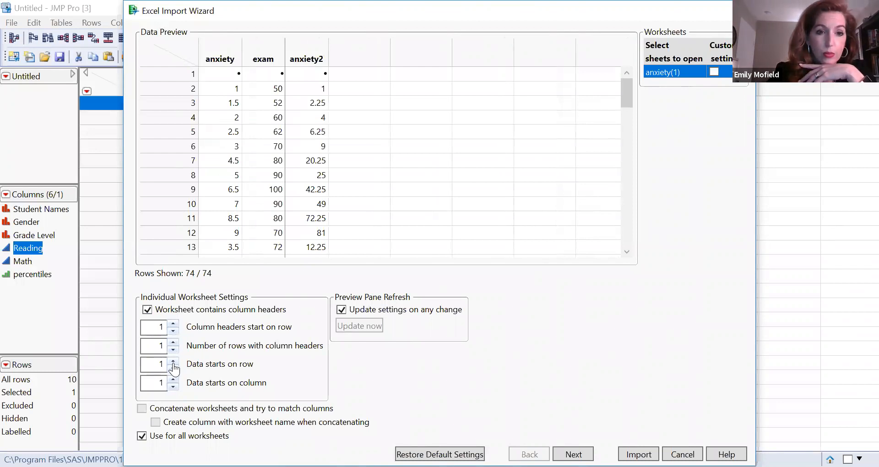
left_click(173, 361)
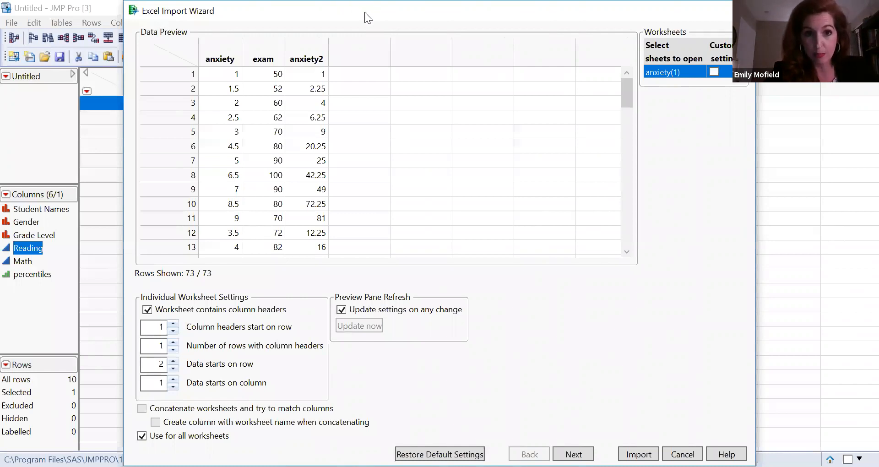
Continue to the second page of import settings and import the anxiety(1) worksheet as a data table.
left_click_drag(364, 12, 331, 12)
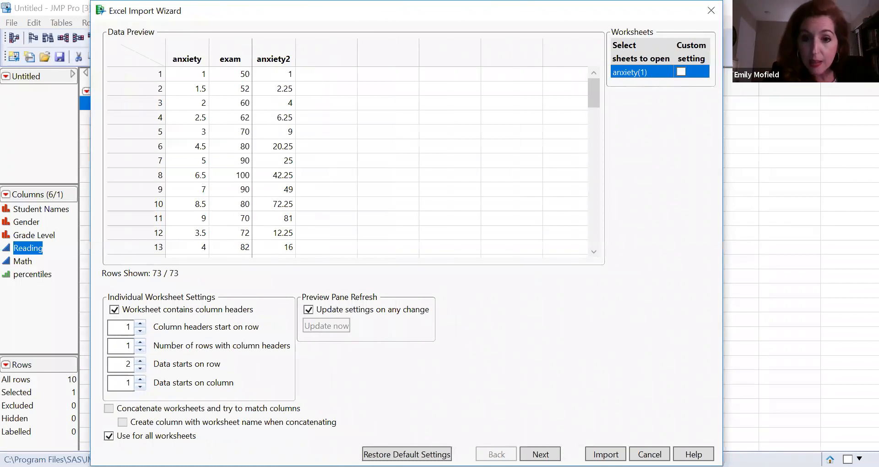
left_click(540, 454)
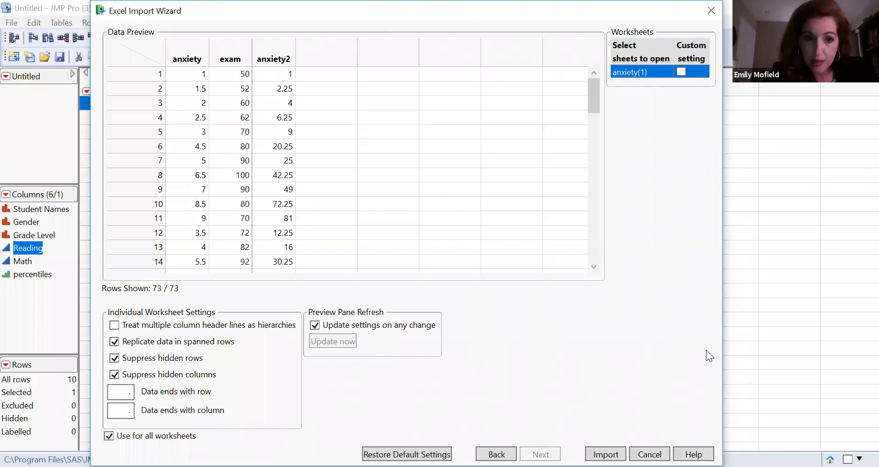
left_click_drag(411, 10, 266, 10)
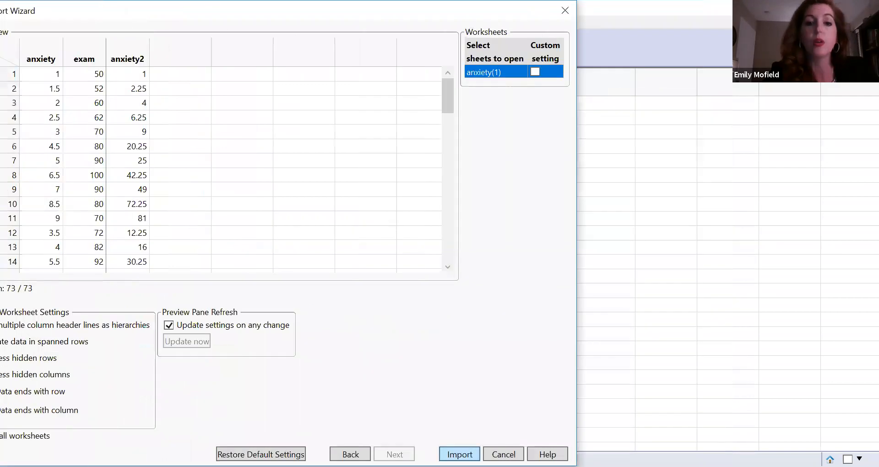
key("Return")
left_click(526, 87)
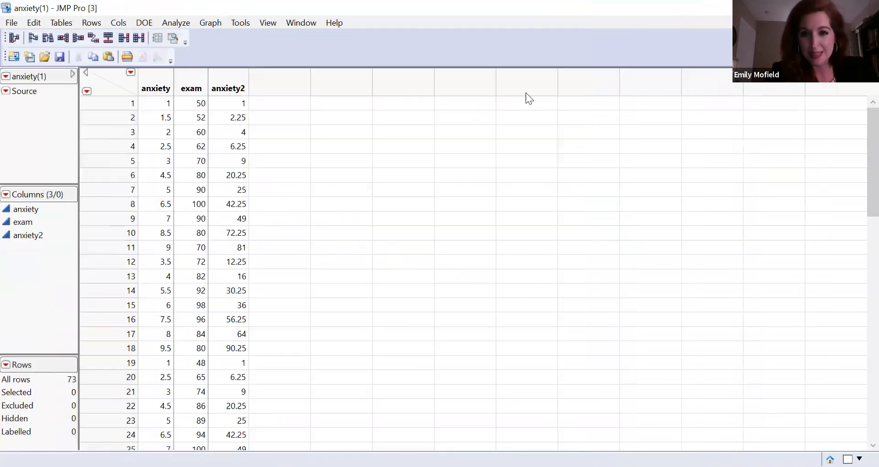